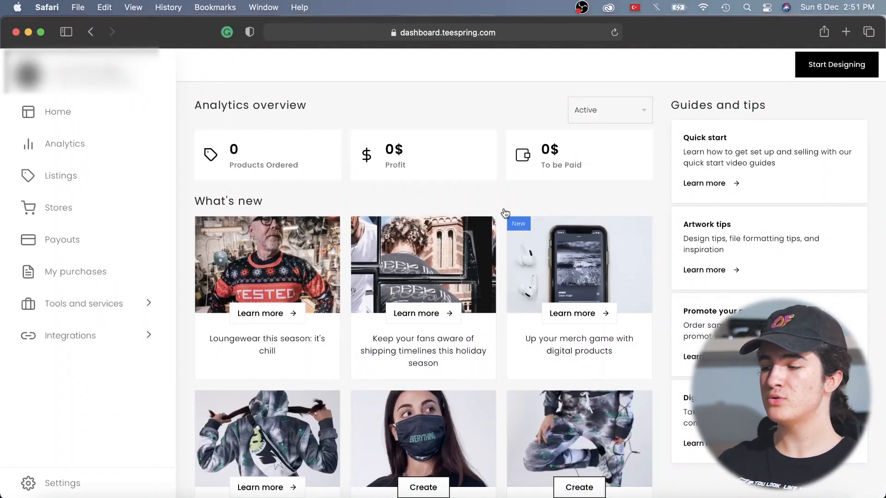
Step: Start a new design and look through the catalogue's apparel, digital, home and accessories products
{"action": "left_click", "coordinate": [834, 73]}
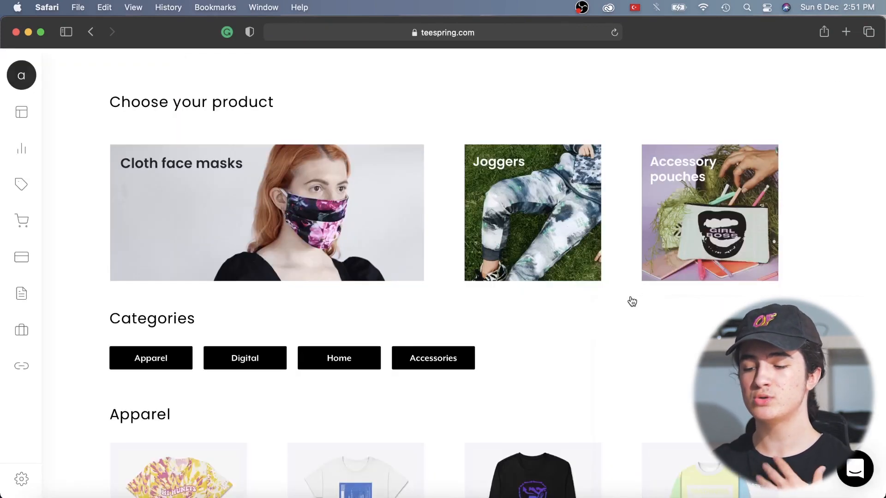
{"action": "scroll", "coordinate": [632, 301], "scroll_direction": "down", "scroll_amount": 5}
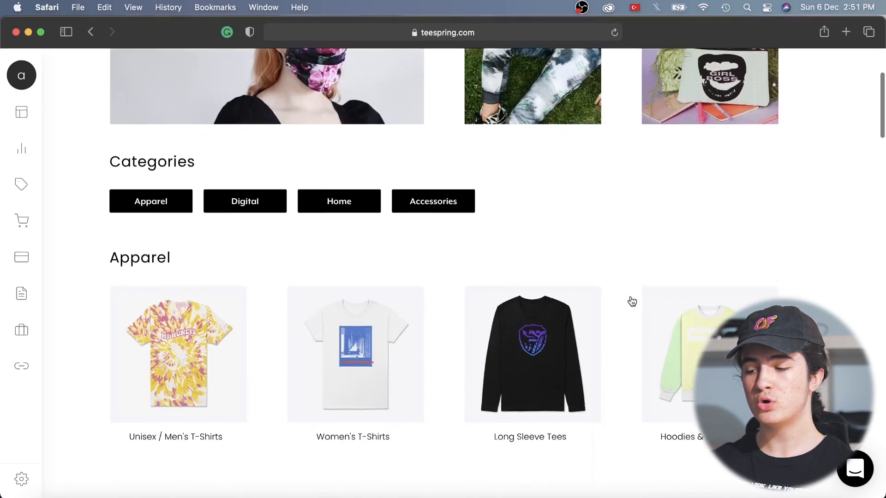
{"action": "scroll", "coordinate": [632, 301], "scroll_direction": "down", "scroll_amount": 3}
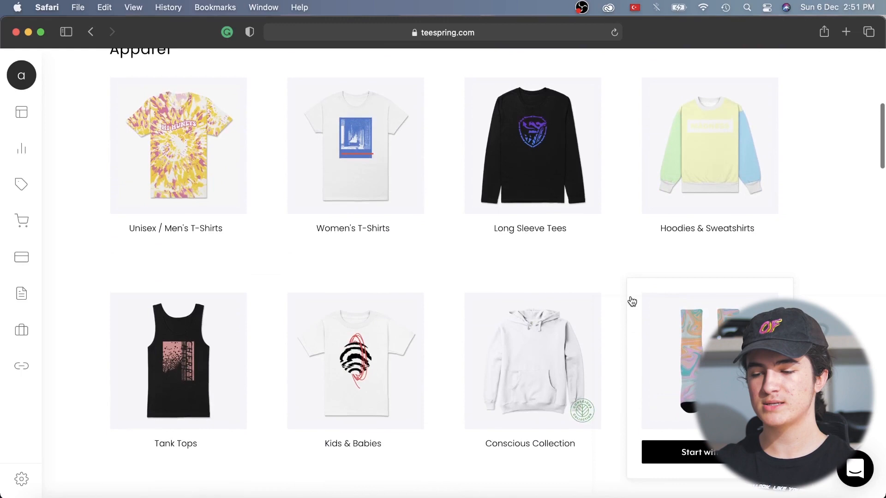
{"action": "scroll", "coordinate": [632, 301], "scroll_direction": "down", "scroll_amount": 3}
{"action": "scroll", "coordinate": [631, 301], "scroll_direction": "down", "scroll_amount": 12}
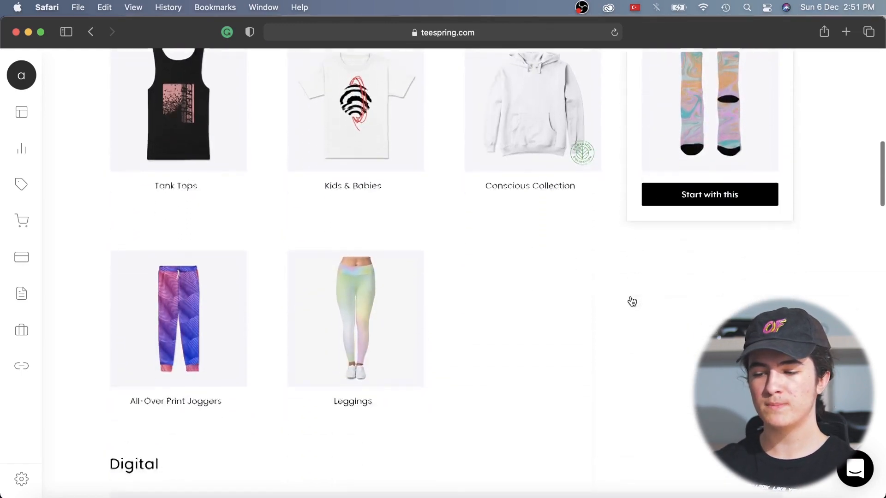
{"action": "scroll", "coordinate": [631, 301], "scroll_direction": "down", "scroll_amount": 12}
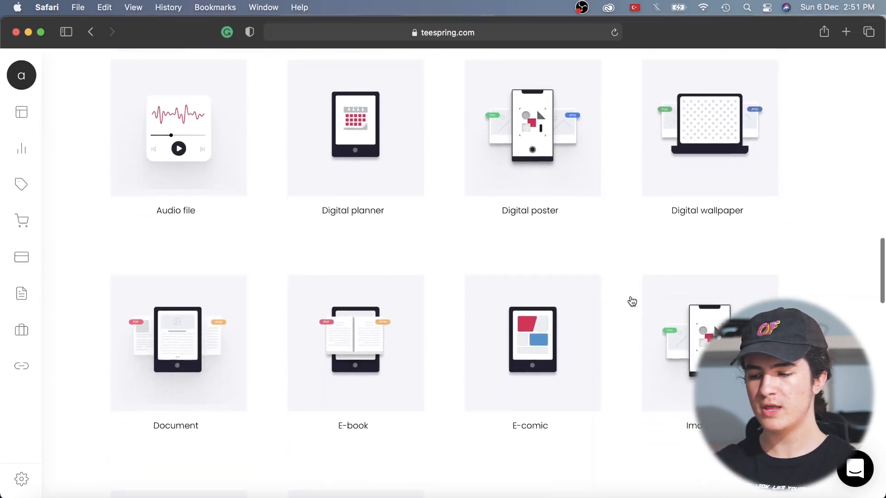
{"action": "scroll", "coordinate": [632, 301], "scroll_direction": "down", "scroll_amount": 6}
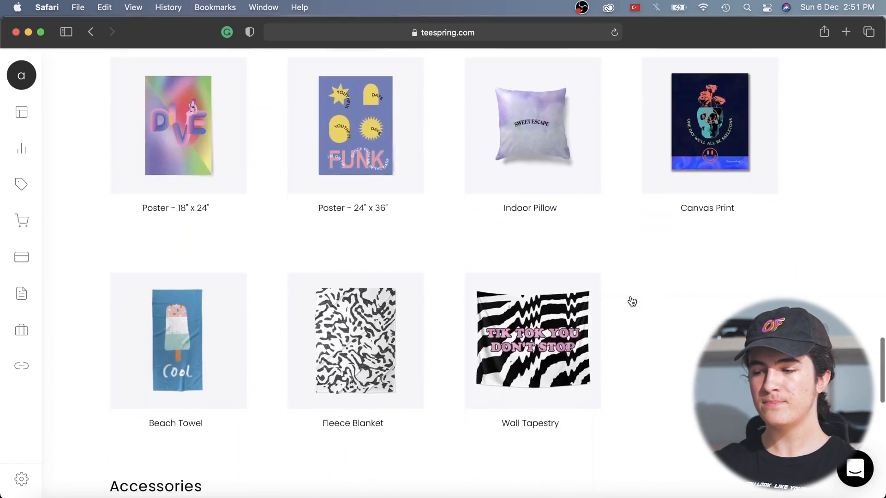
{"action": "scroll", "coordinate": [630, 296], "scroll_direction": "down", "scroll_amount": 8}
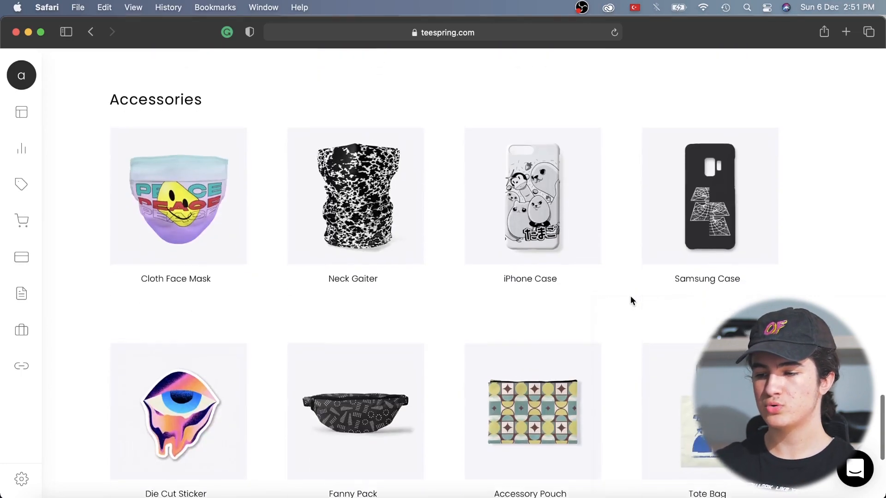
{"action": "scroll", "coordinate": [632, 301], "scroll_direction": "down", "scroll_amount": 5}
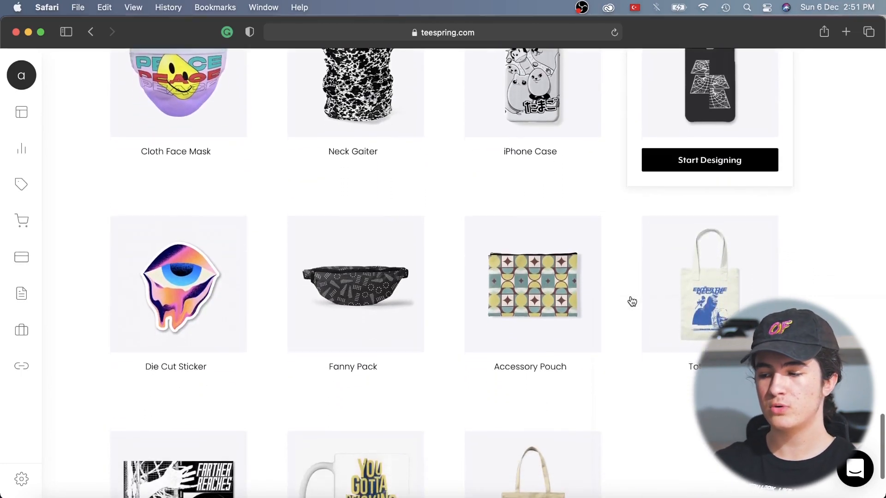
{"action": "scroll", "coordinate": [632, 302], "scroll_direction": "down", "scroll_amount": 1}
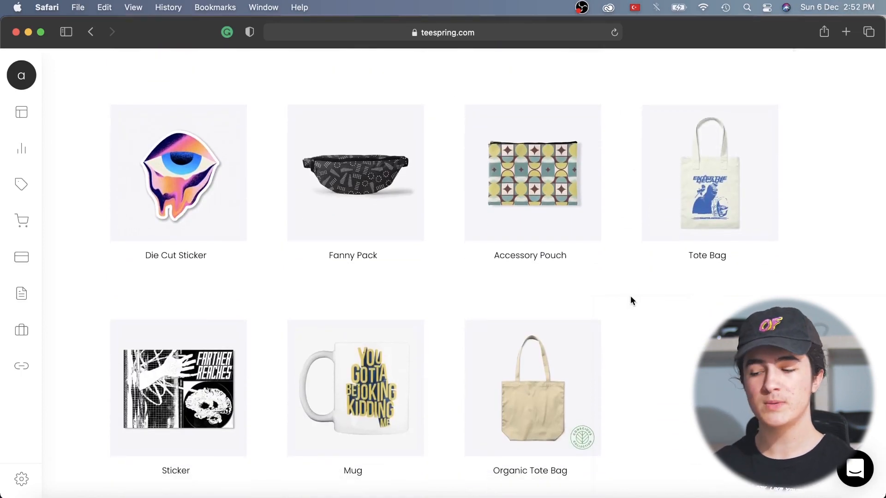
{"action": "scroll", "coordinate": [632, 301], "scroll_direction": "up", "scroll_amount": 20}
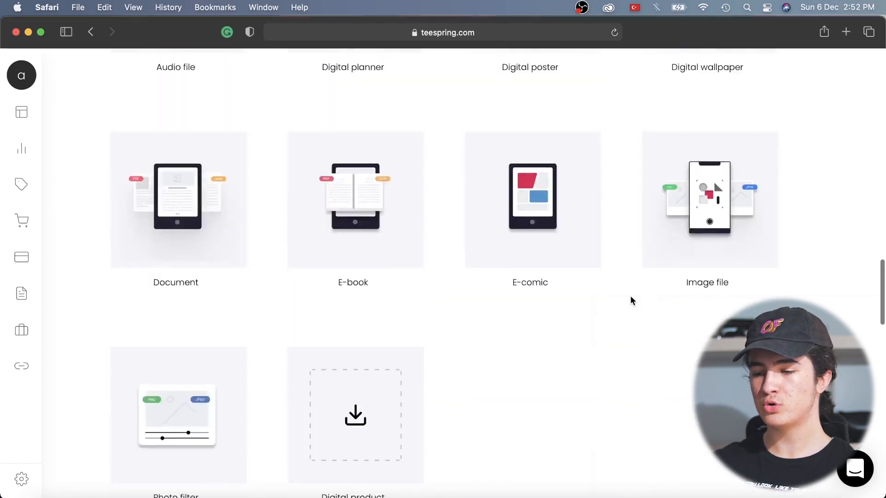
{"action": "scroll", "coordinate": [630, 300], "scroll_direction": "up", "scroll_amount": 3}
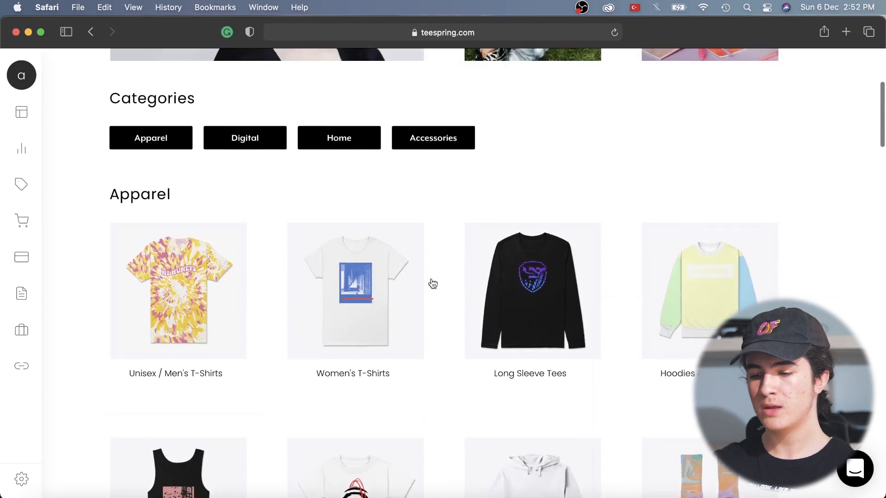
Step: Choose the Classic Tee from the Unisex / Men's T-Shirts and start designing it with the Sell option
{"action": "mouse_move", "coordinate": [133, 340]}
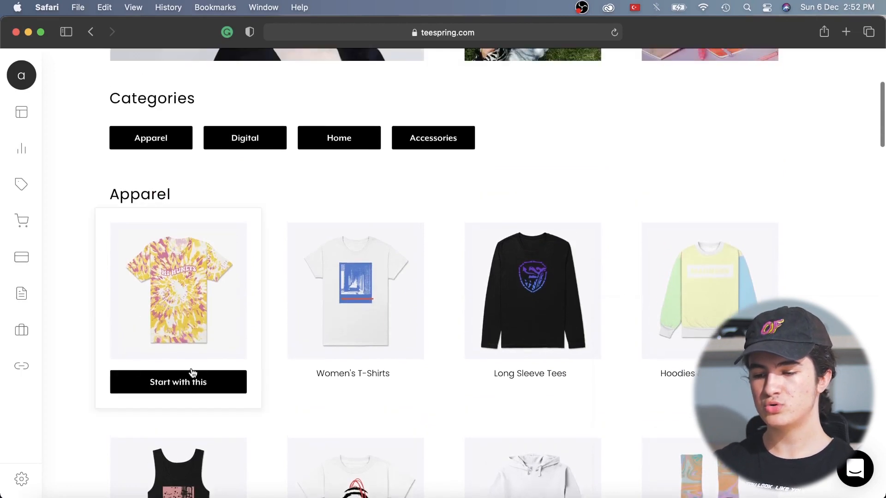
{"action": "left_click", "coordinate": [215, 351]}
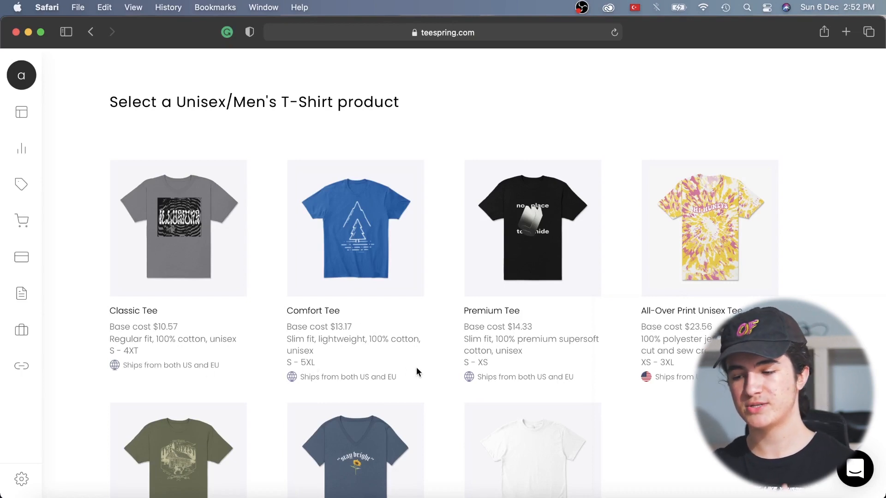
{"action": "mouse_move", "coordinate": [650, 309]}
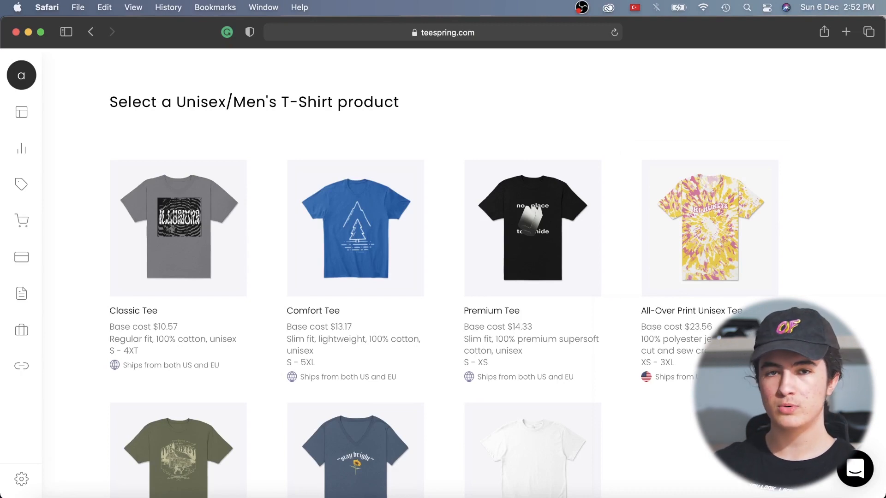
{"action": "scroll", "coordinate": [705, 445], "scroll_direction": "down", "scroll_amount": 2}
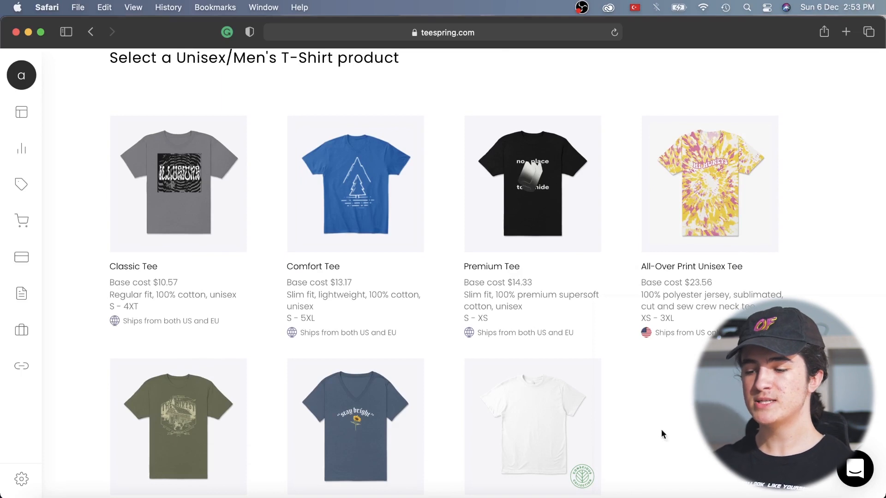
{"action": "scroll", "coordinate": [467, 397], "scroll_direction": "down", "scroll_amount": 3}
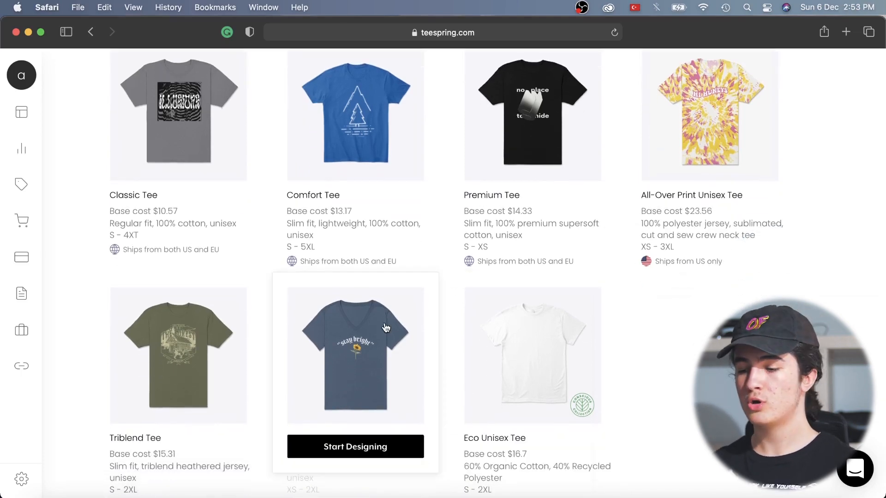
{"action": "scroll", "coordinate": [184, 209], "scroll_direction": "up", "scroll_amount": 2}
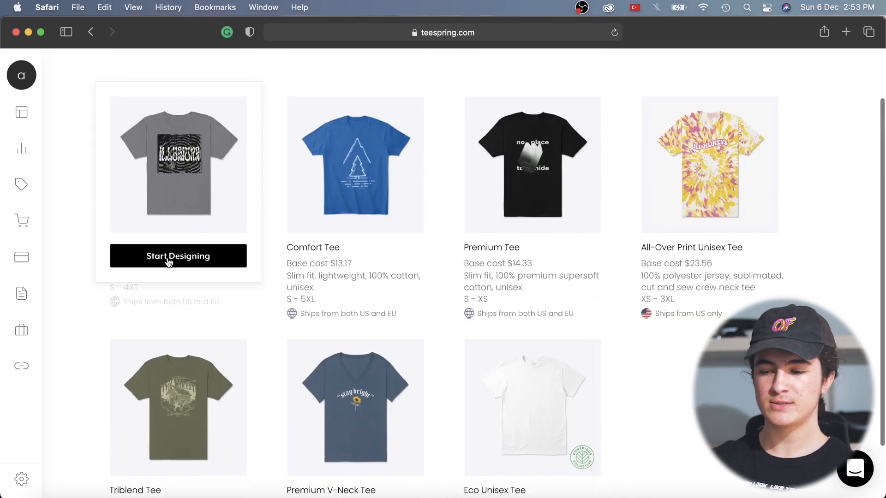
{"action": "left_click", "coordinate": [169, 261]}
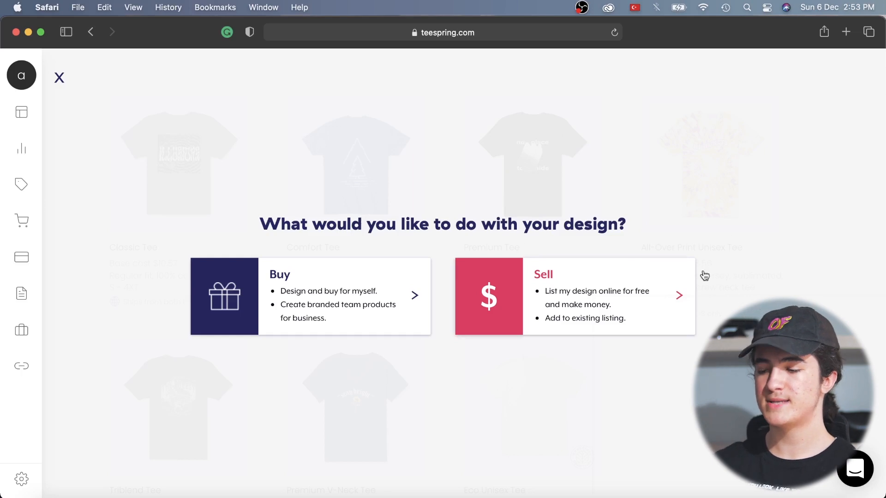
{"action": "left_click", "coordinate": [667, 287]}
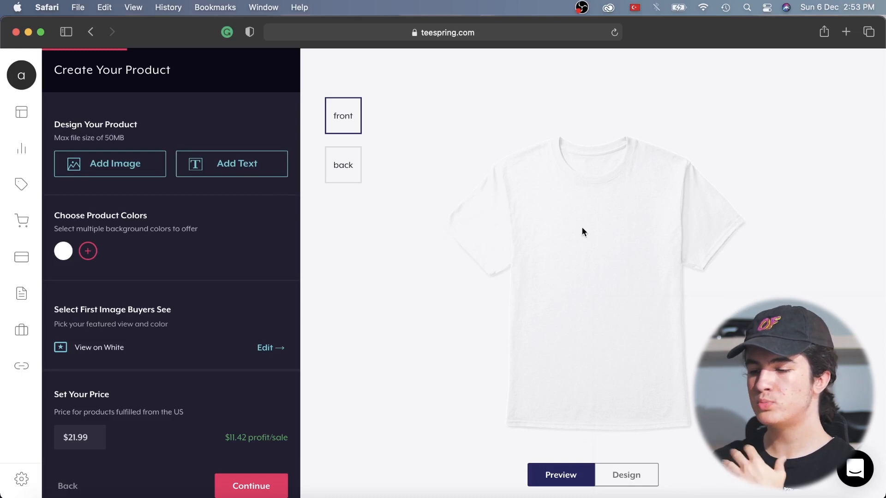
Step: Try a text element on the front of the shirt and delete it
{"action": "left_click", "coordinate": [257, 173]}
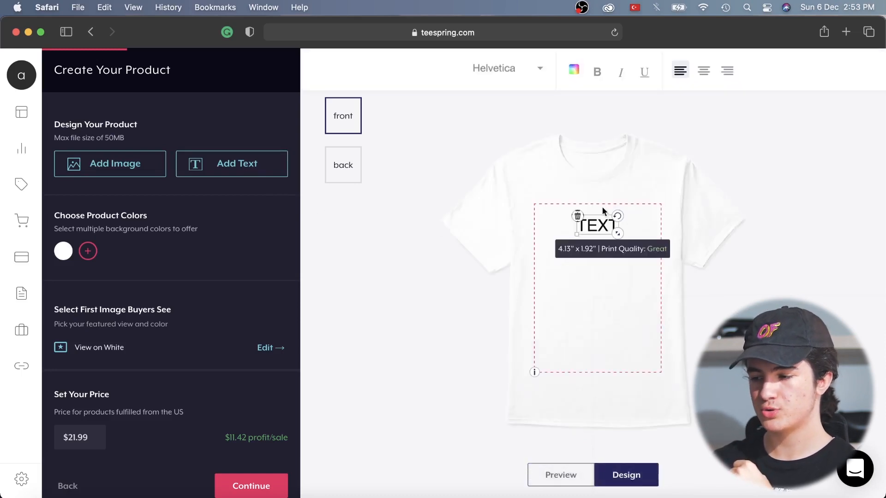
{"action": "left_click", "coordinate": [577, 215]}
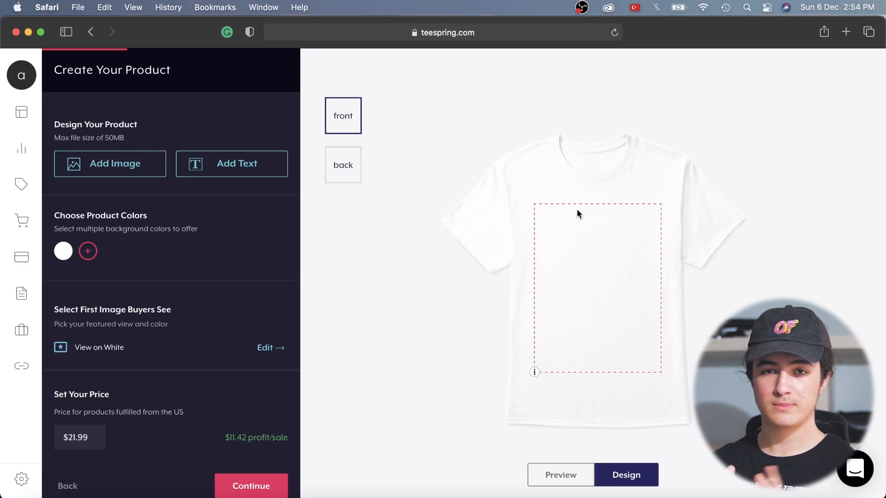
Step: Upload the T-Shirt Mockup PNG from the Desktop folder and centre it horizontally within the shirt's front print area
{"action": "left_click", "coordinate": [101, 162]}
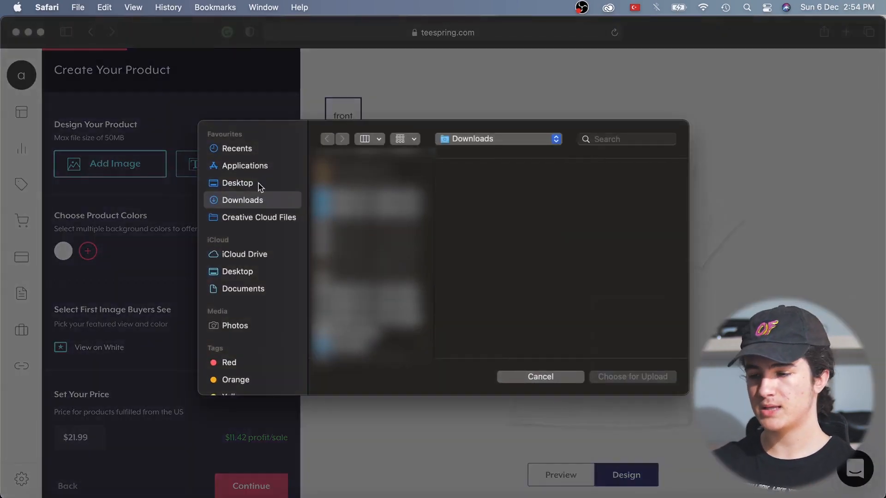
{"action": "left_click", "coordinate": [255, 184]}
{"action": "left_click", "coordinate": [342, 183]}
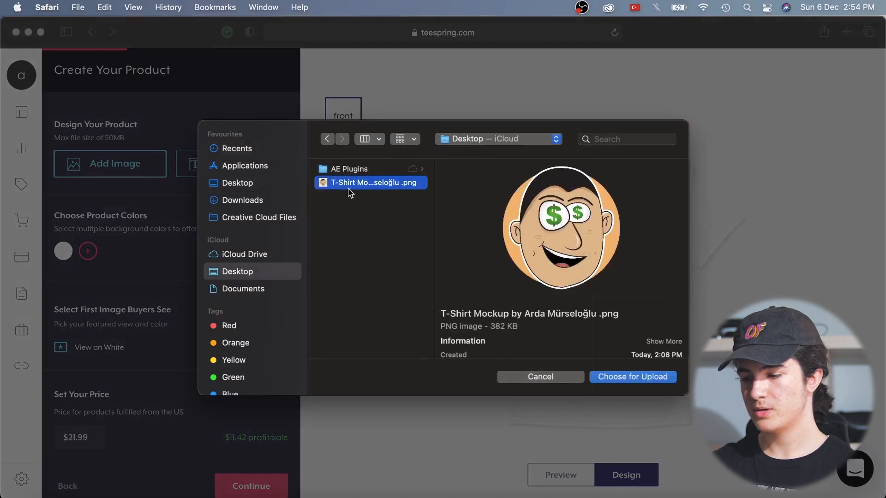
{"action": "left_click", "coordinate": [641, 376]}
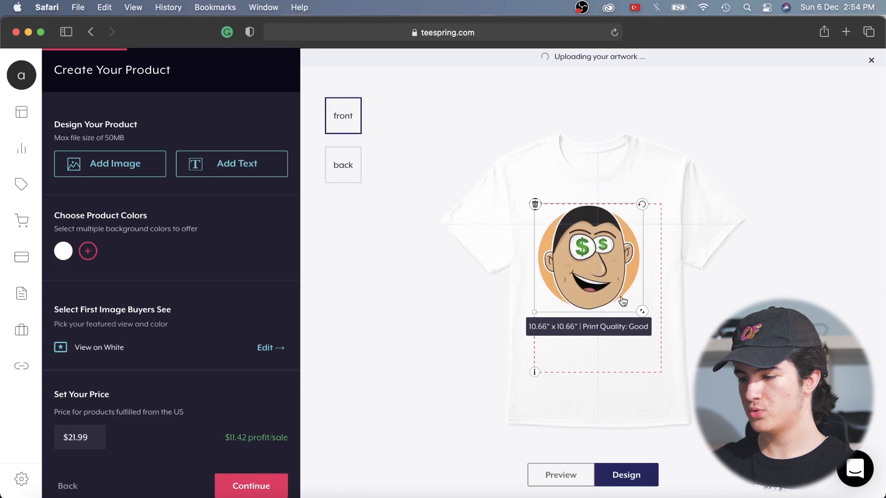
{"action": "left_click_drag", "start_coordinate": [611, 281], "coordinate": [613, 282]}
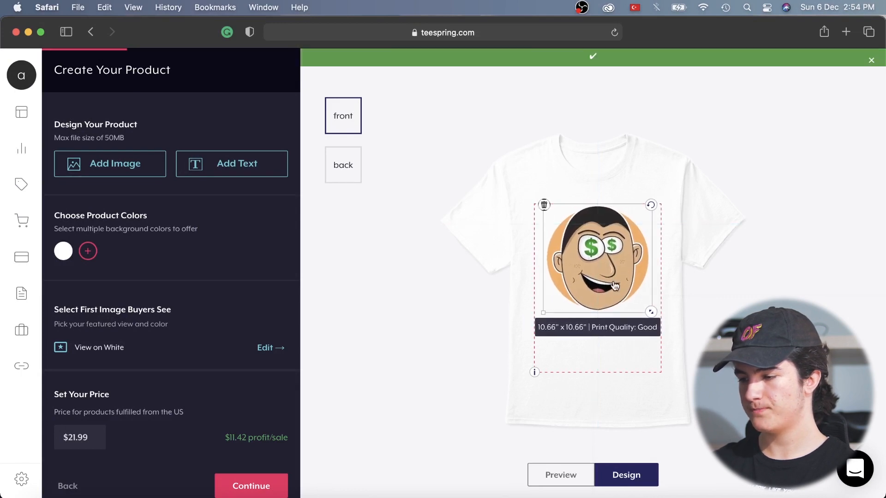
Step: Preview the shirt design, check its back side, and return to the front view
{"action": "left_click", "coordinate": [576, 476]}
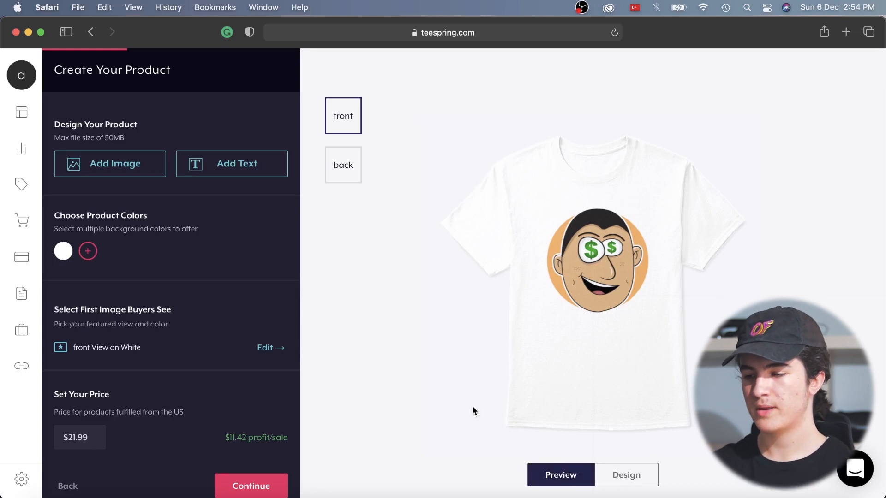
{"action": "left_click", "coordinate": [347, 167]}
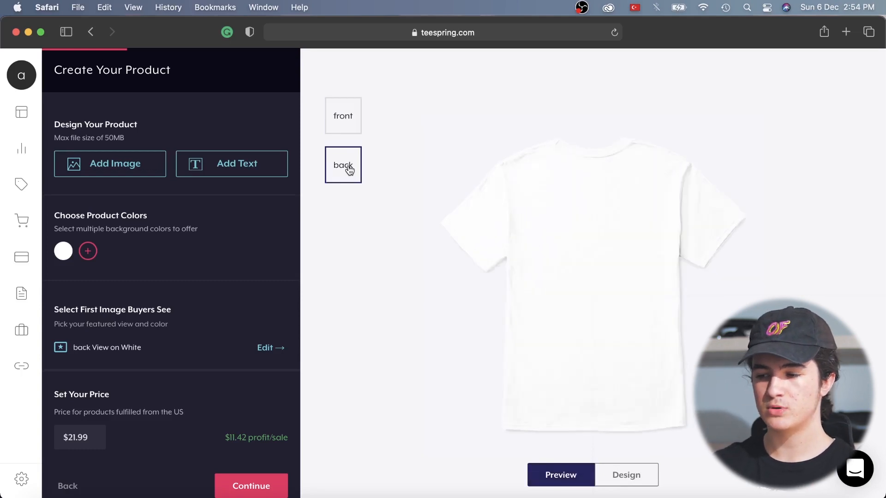
{"action": "left_click", "coordinate": [347, 119]}
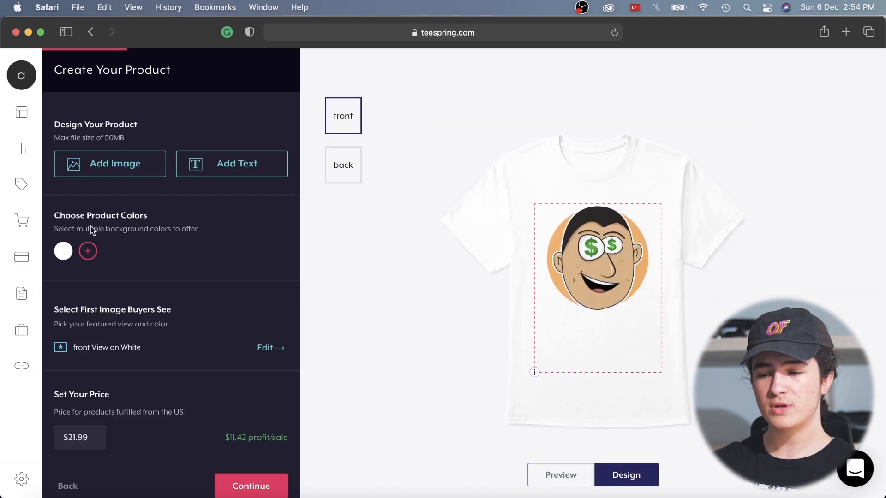
Step: Offer the Classic Tee in black, purple and navy in addition to white
{"action": "left_click", "coordinate": [88, 252]}
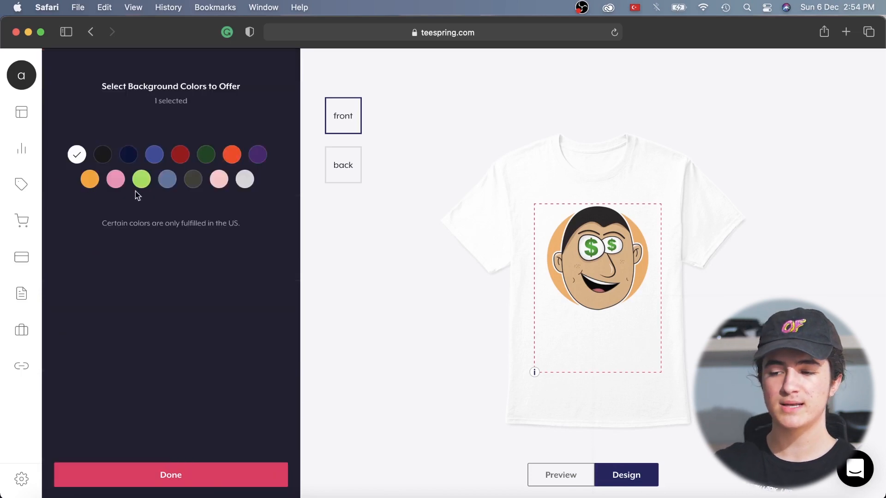
{"action": "left_click", "coordinate": [107, 152]}
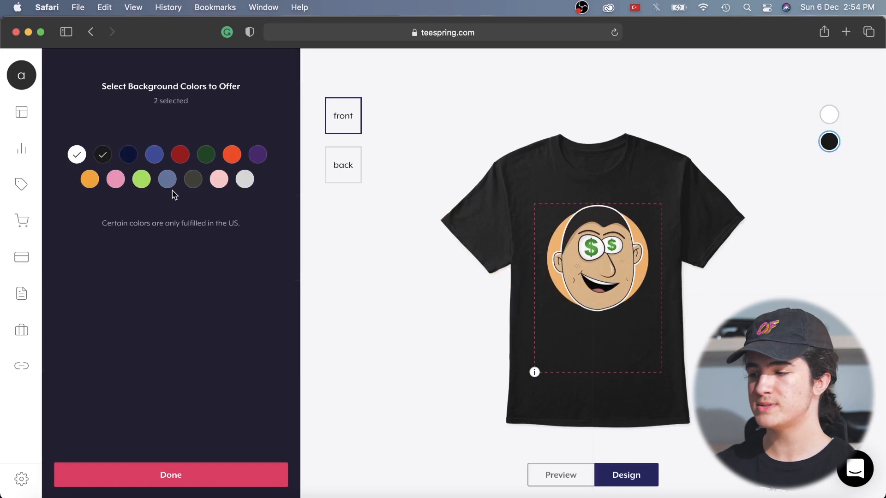
{"action": "left_click", "coordinate": [89, 179]}
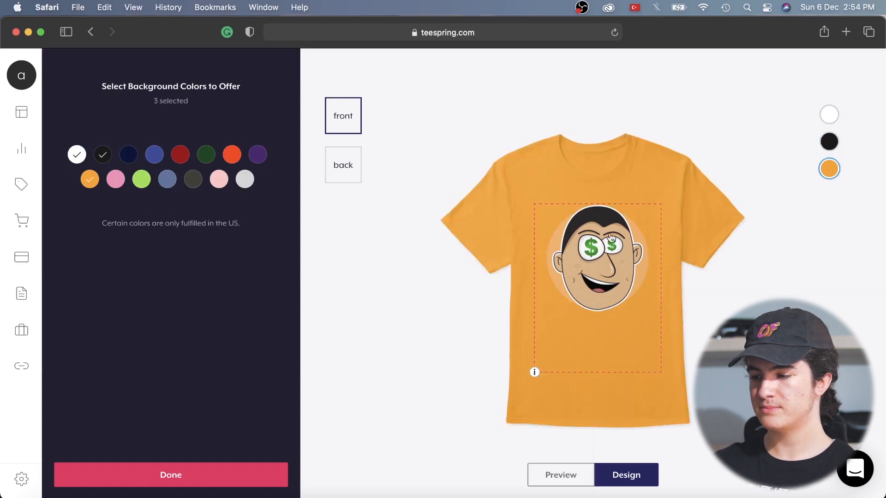
{"action": "left_click", "coordinate": [90, 182]}
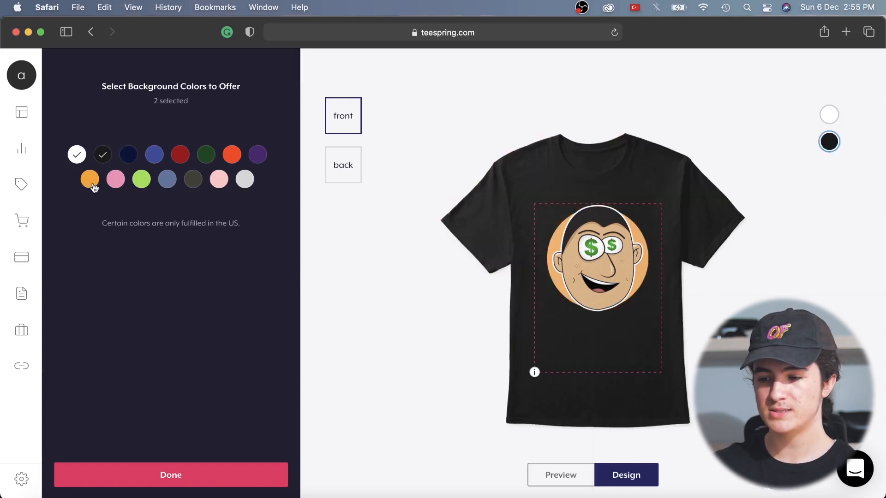
{"action": "left_click", "coordinate": [254, 155]}
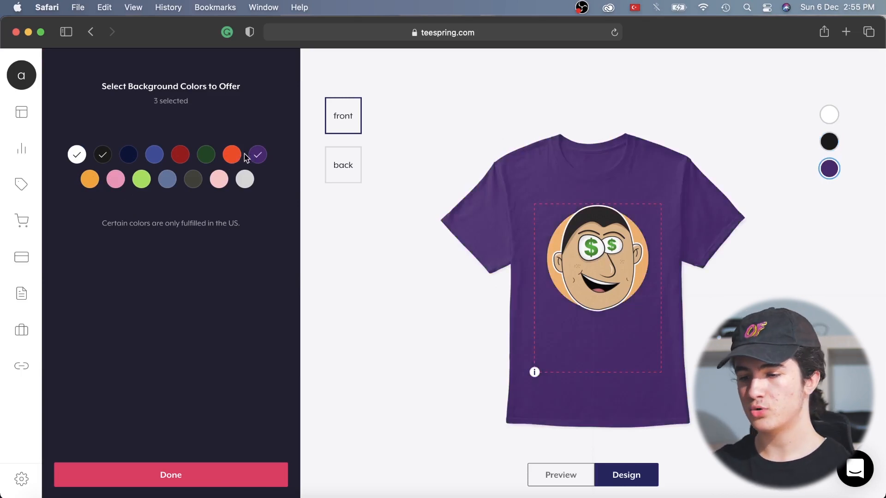
{"action": "left_click", "coordinate": [130, 156]}
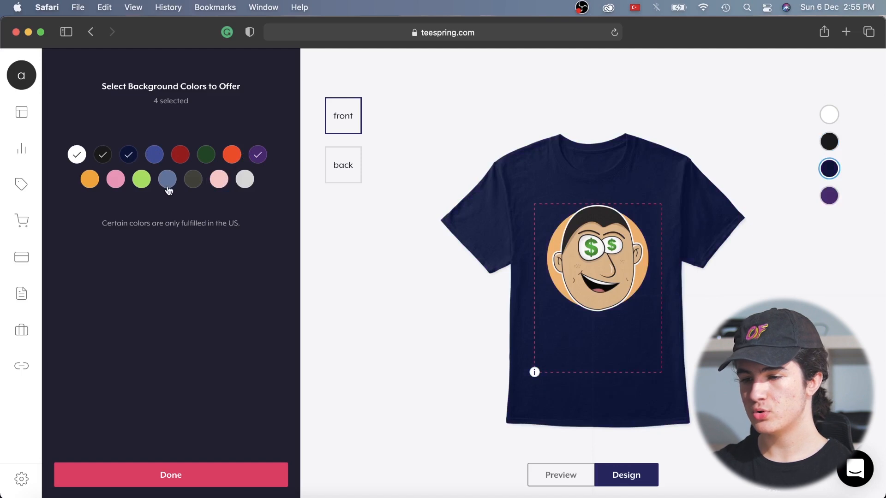
Step: Try lime green and pink as additional shirt colors and deselect both
{"action": "left_click", "coordinate": [141, 180]}
{"action": "left_click", "coordinate": [142, 180]}
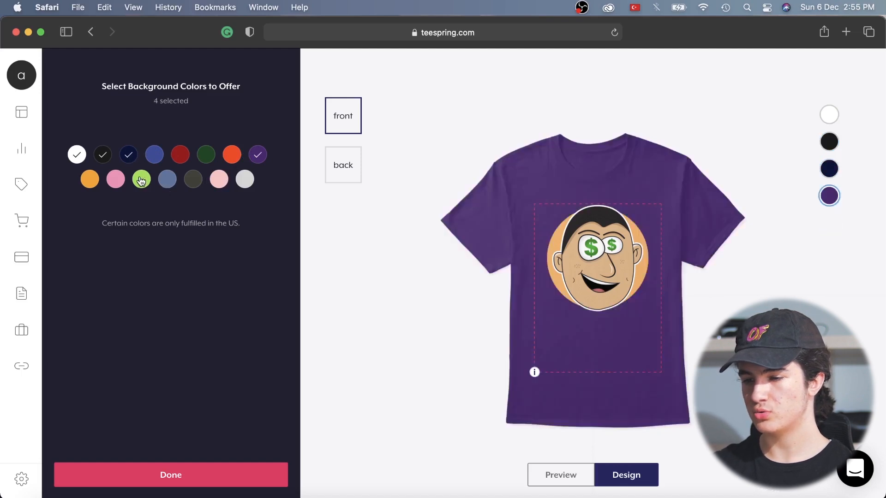
{"action": "left_click", "coordinate": [121, 180]}
{"action": "left_click", "coordinate": [122, 182]}
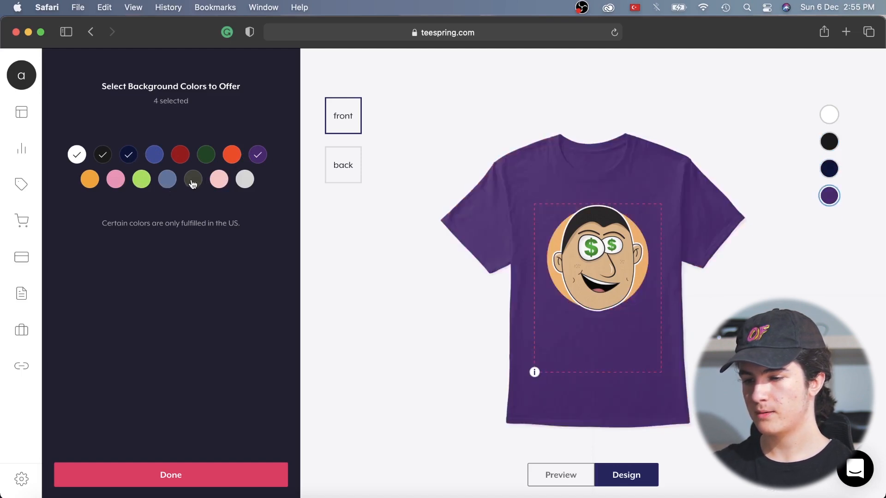
Step: Add denim blue to the offered shirt colors, preview the shirt and finish the color selection
{"action": "left_click", "coordinate": [167, 180]}
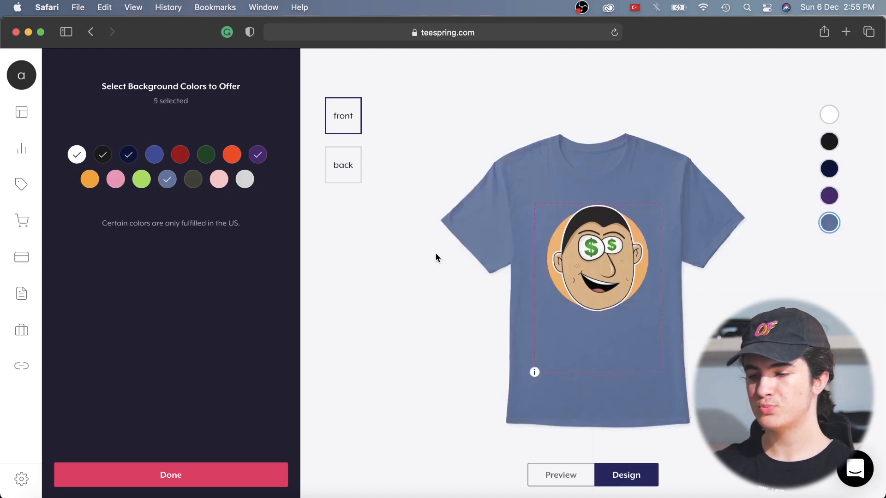
{"action": "left_click", "coordinate": [583, 479]}
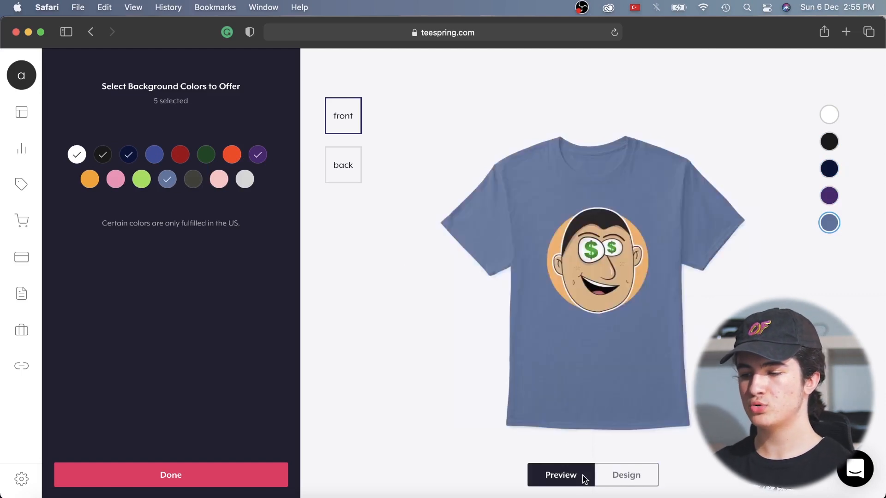
{"action": "left_click", "coordinate": [202, 471]}
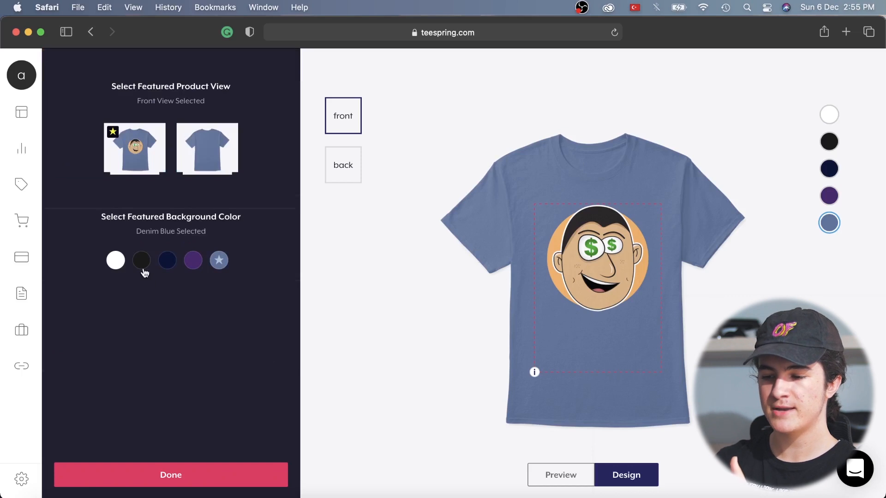
Step: Make black the featured background color for the first image buyers see
{"action": "left_click", "coordinate": [142, 268]}
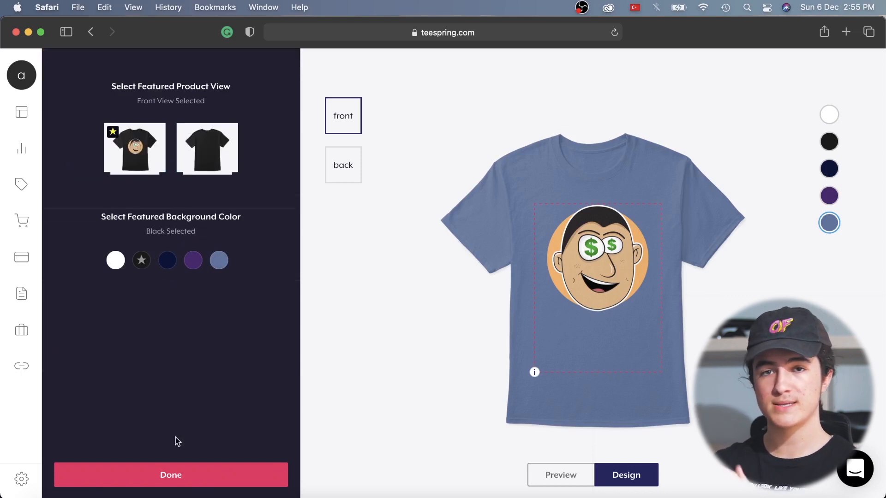
{"action": "left_click", "coordinate": [178, 466]}
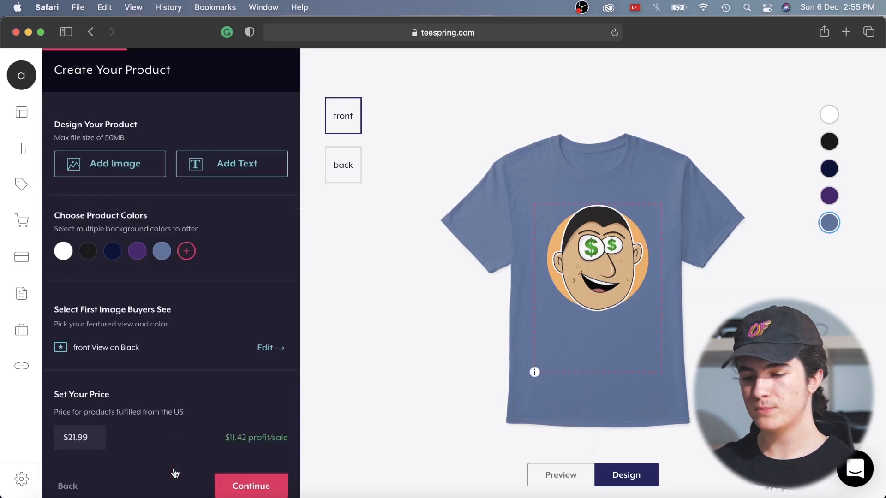
Step: Set the Classic Tee's price for products fulfilled from the US to $14.99
{"action": "scroll", "coordinate": [166, 415], "scroll_direction": "down", "scroll_amount": 3}
{"action": "left_click", "coordinate": [91, 326]}
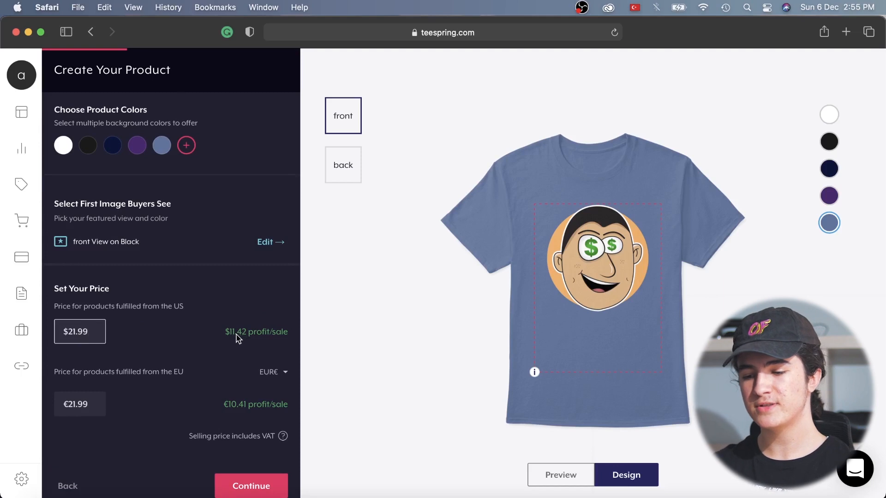
{"action": "left_click_drag", "start_coordinate": [229, 332], "coordinate": [247, 332]}
{"action": "left_click", "coordinate": [259, 331]}
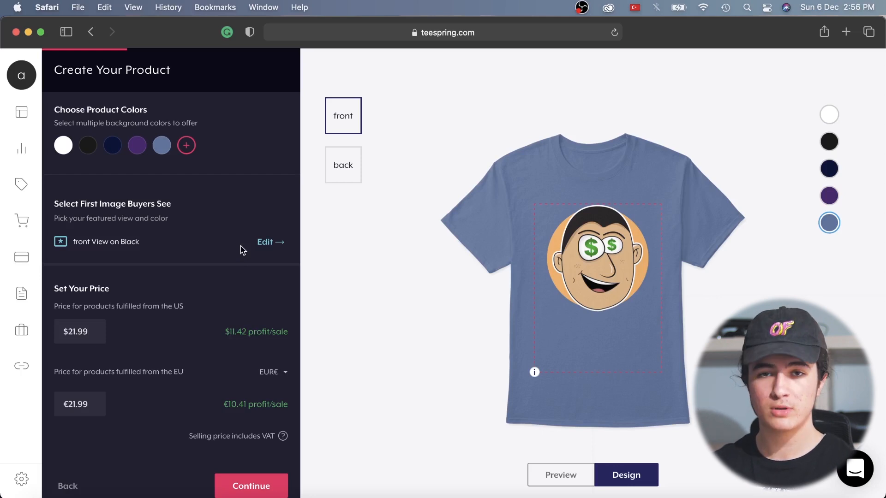
{"action": "left_click", "coordinate": [70, 331]}
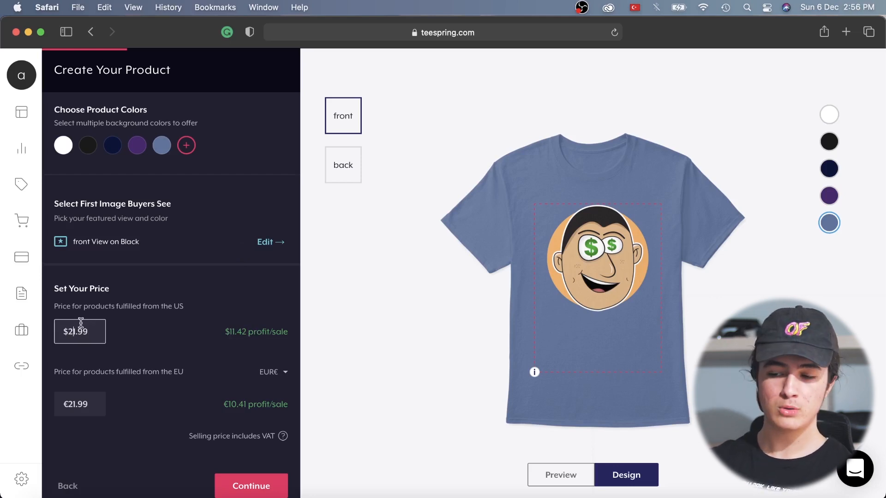
{"action": "key", "text": "BackSpace"}
{"action": "type", "text": "1"}
{"action": "key", "text": "Right"}
{"action": "key", "text": "BackSpace"}
{"action": "type", "text": "4"}
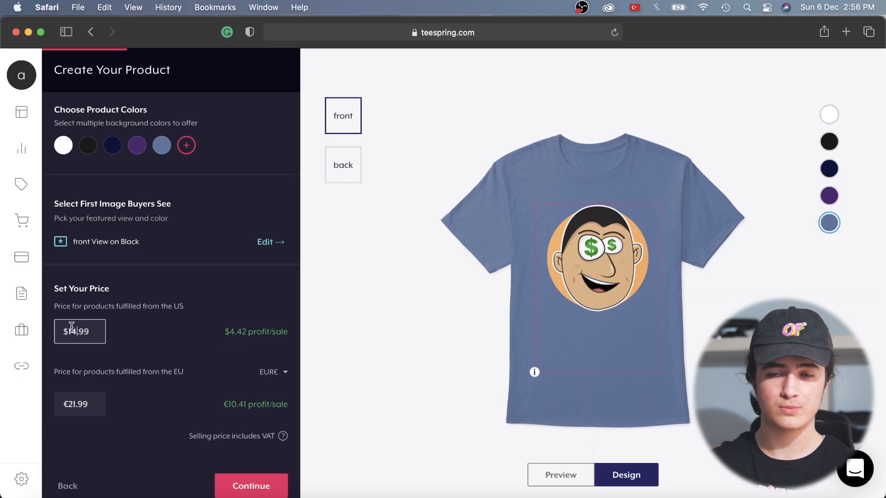
Step: Set the Classic Tee's EU price to €15.99 and continue to adding more products
{"action": "left_click", "coordinate": [74, 399]}
{"action": "key", "text": "BackSpace"}
{"action": "type", "text": "1"}
{"action": "key", "text": "BackSpace"}
{"action": "type", "text": "6"}
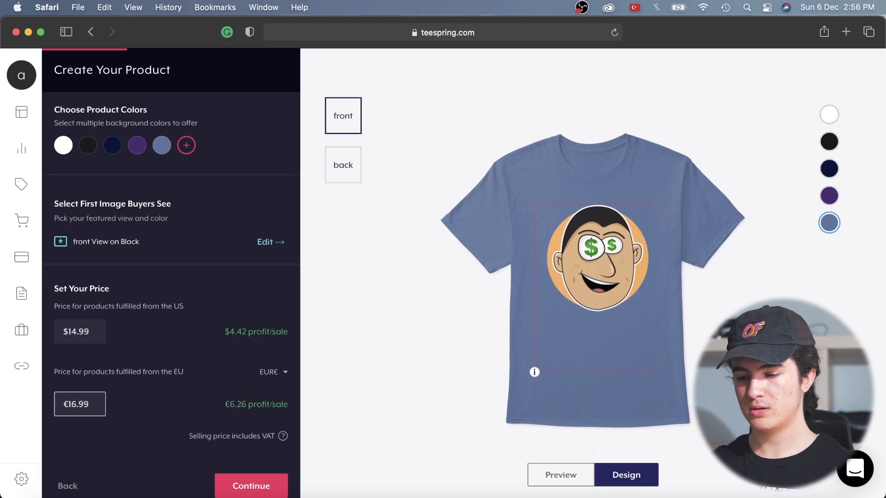
{"action": "key", "text": "BackSpace"}
{"action": "type", "text": "5"}
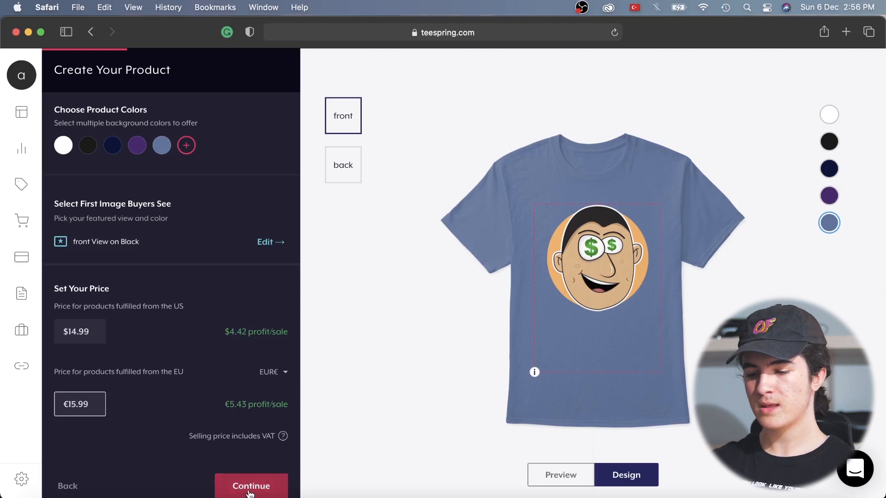
{"action": "scroll", "coordinate": [199, 337], "scroll_direction": "up", "scroll_amount": 3}
{"action": "scroll", "coordinate": [202, 337], "scroll_direction": "down", "scroll_amount": 3}
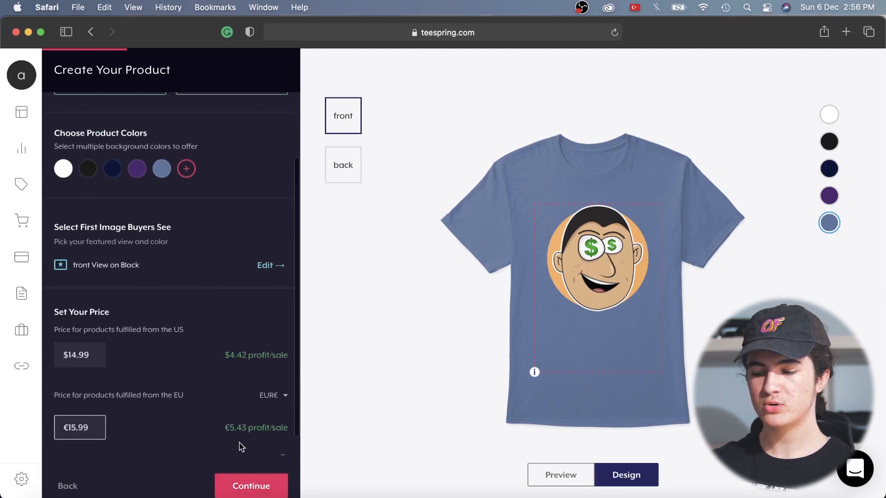
{"action": "left_click", "coordinate": [251, 489]}
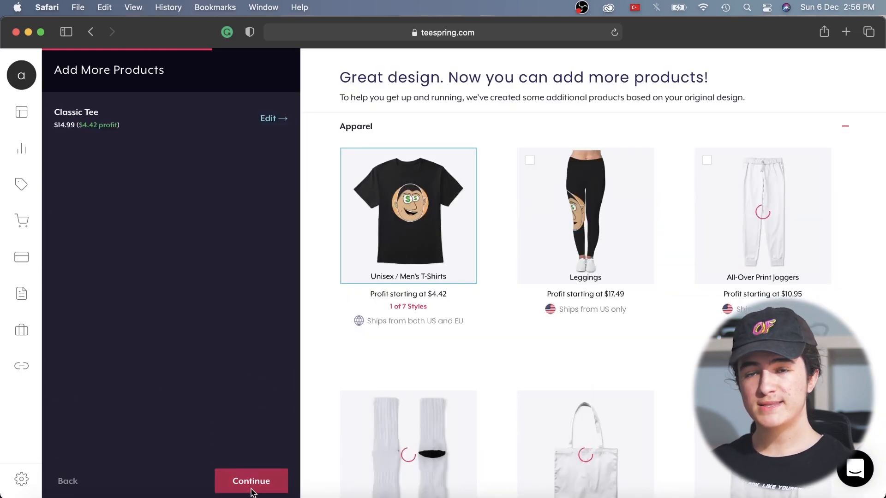
Step: Add the Premium V-Neck Tee from the Unisex / Men's T-Shirts styles to the listing
{"action": "mouse_move", "coordinate": [598, 265]}
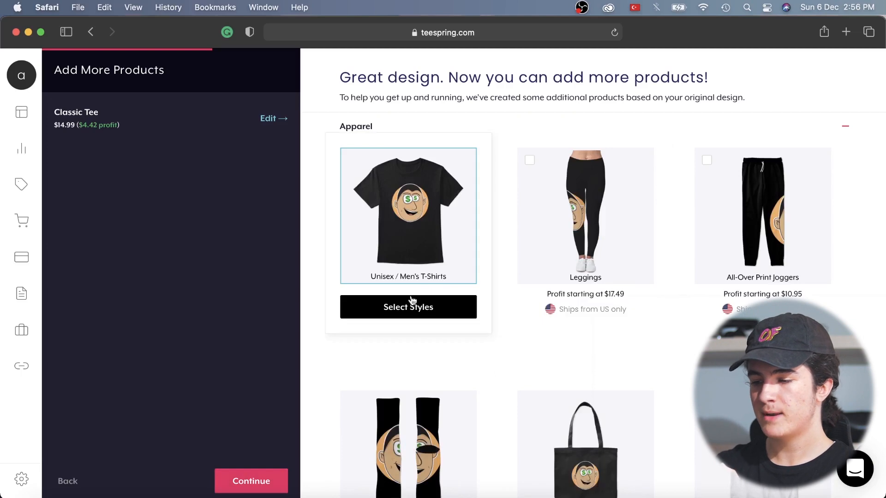
{"action": "left_click", "coordinate": [409, 306]}
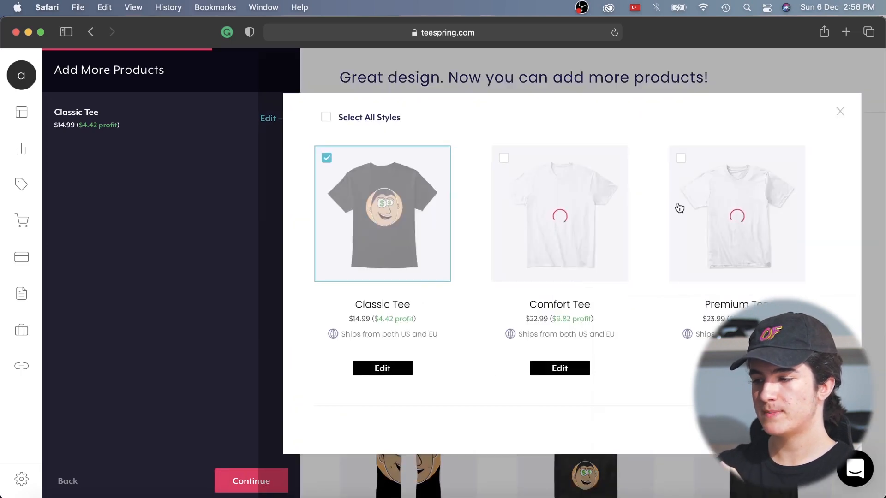
{"action": "scroll", "coordinate": [679, 208], "scroll_direction": "down", "scroll_amount": 5}
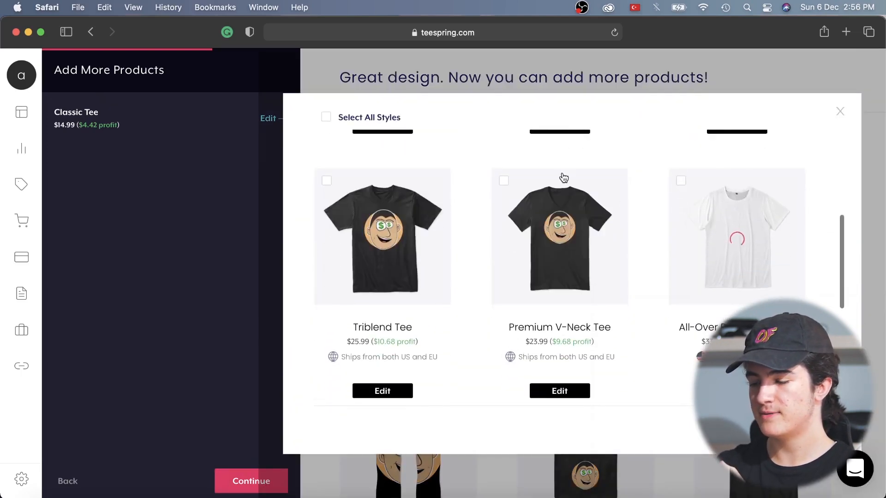
{"action": "left_click", "coordinate": [504, 181]}
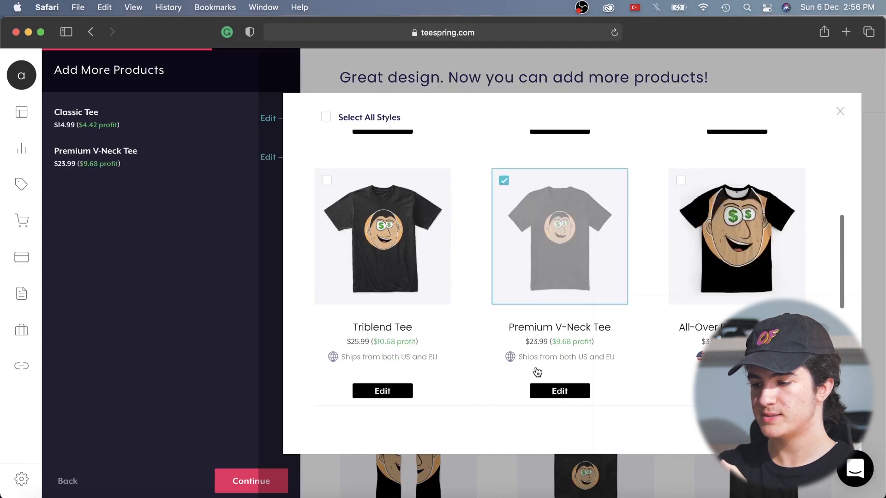
Step: Set the Premium V-Neck Tee's US price to $18.99, save it and close the T-shirt style selection
{"action": "left_click", "coordinate": [579, 393]}
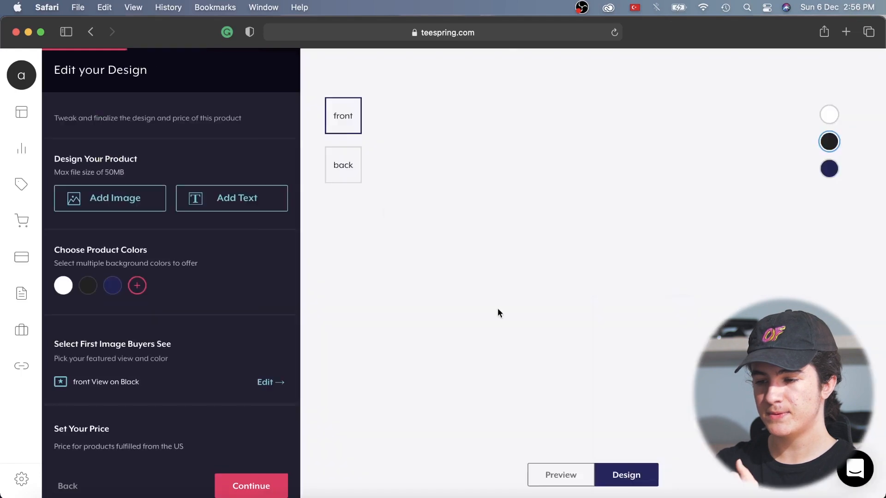
{"action": "scroll", "coordinate": [200, 316], "scroll_direction": "down", "scroll_amount": 3}
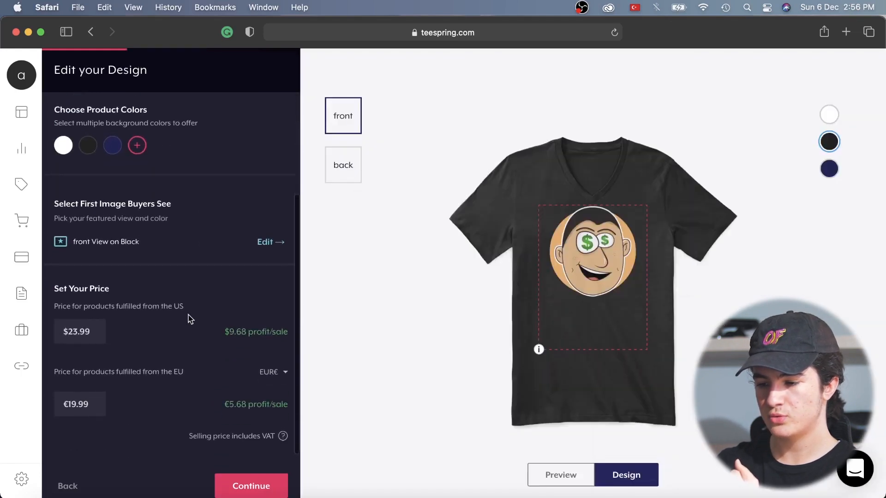
{"action": "left_click", "coordinate": [70, 331]}
{"action": "key", "text": "BackSpace"}
{"action": "type", "text": "1"}
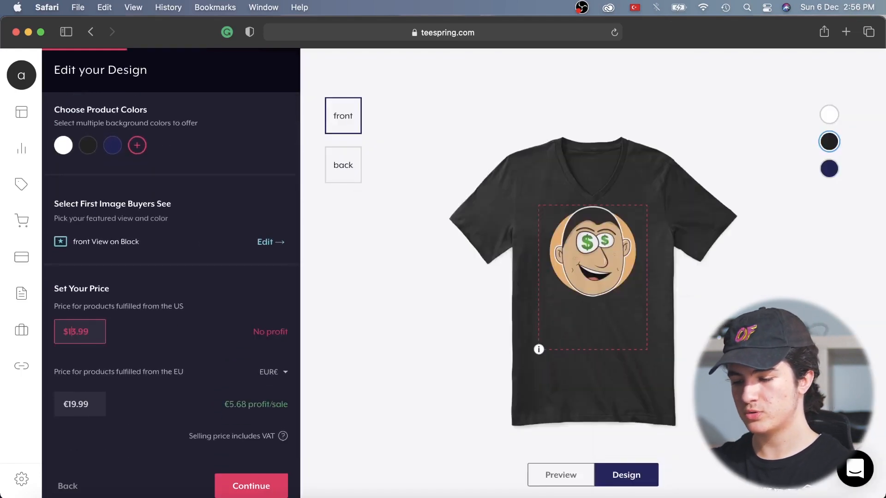
{"action": "key", "text": "BackSpace"}
{"action": "type", "text": "8"}
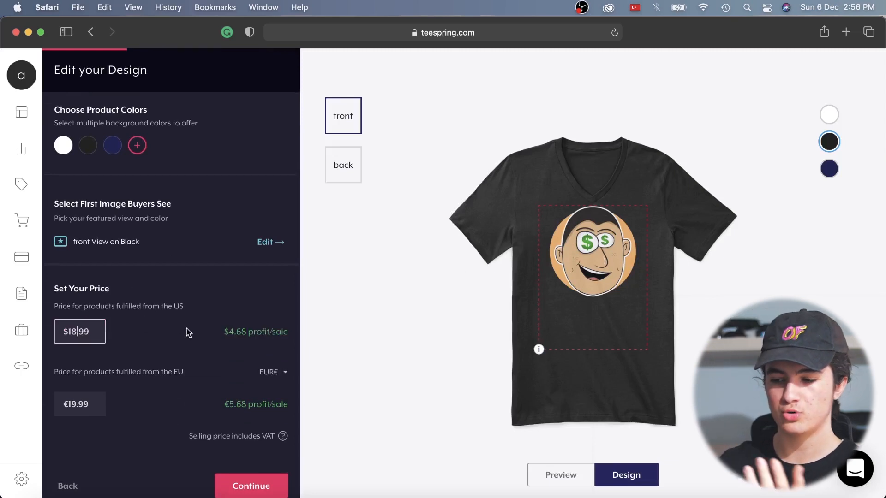
{"action": "left_click", "coordinate": [246, 481]}
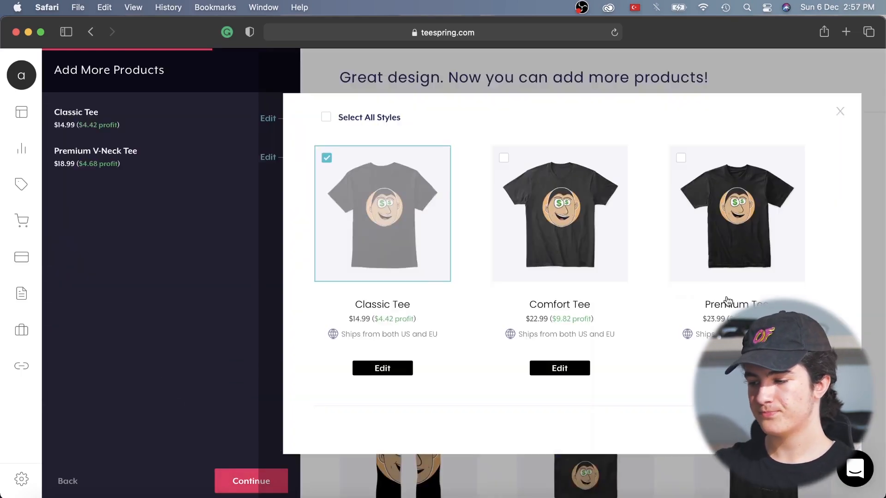
{"action": "left_click", "coordinate": [800, 430]}
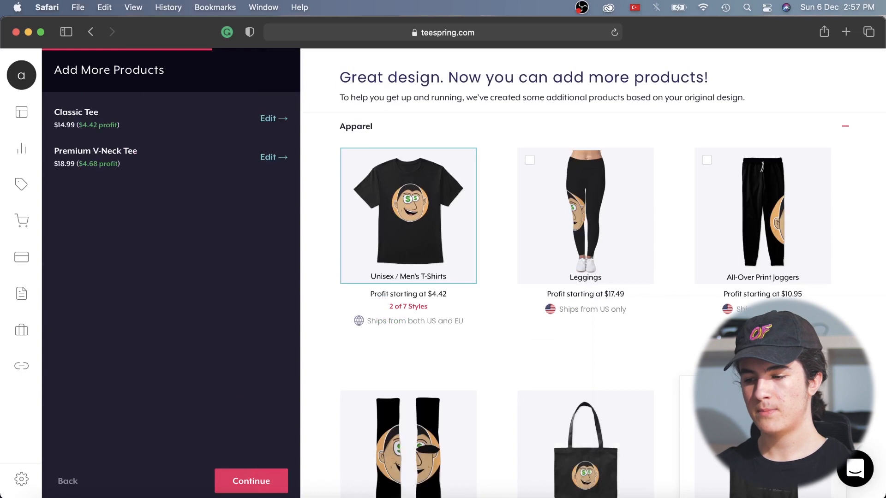
Step: Add the Classic Pullover Hoodie from the Hoodies & Sweatshirts styles to the listing
{"action": "scroll", "coordinate": [628, 350], "scroll_direction": "down", "scroll_amount": 5}
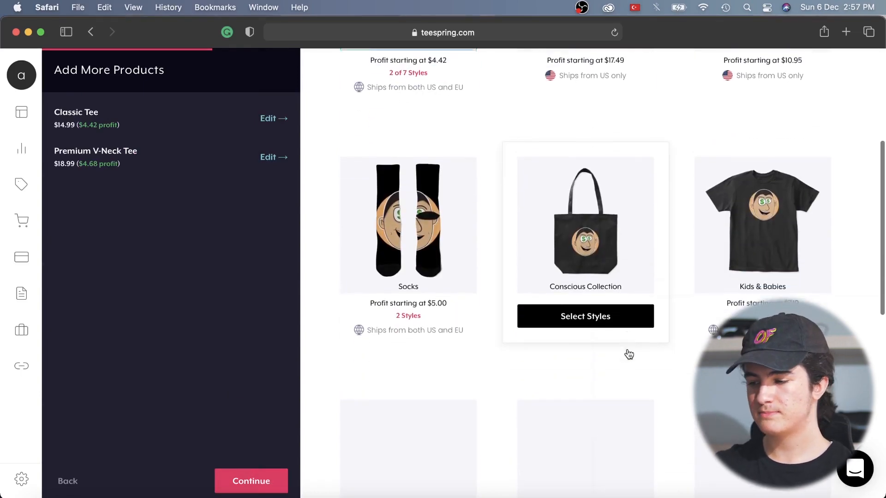
{"action": "scroll", "coordinate": [628, 353], "scroll_direction": "down", "scroll_amount": 4}
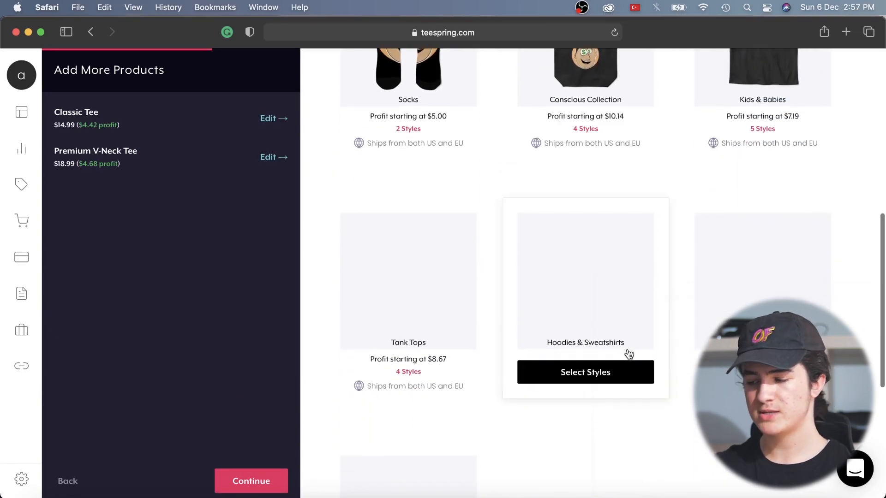
{"action": "left_click", "coordinate": [600, 371]}
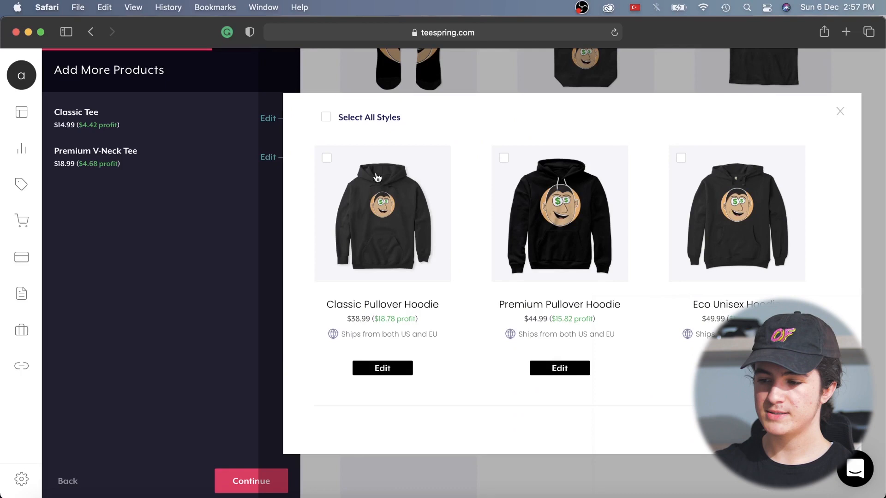
{"action": "left_click", "coordinate": [327, 157]}
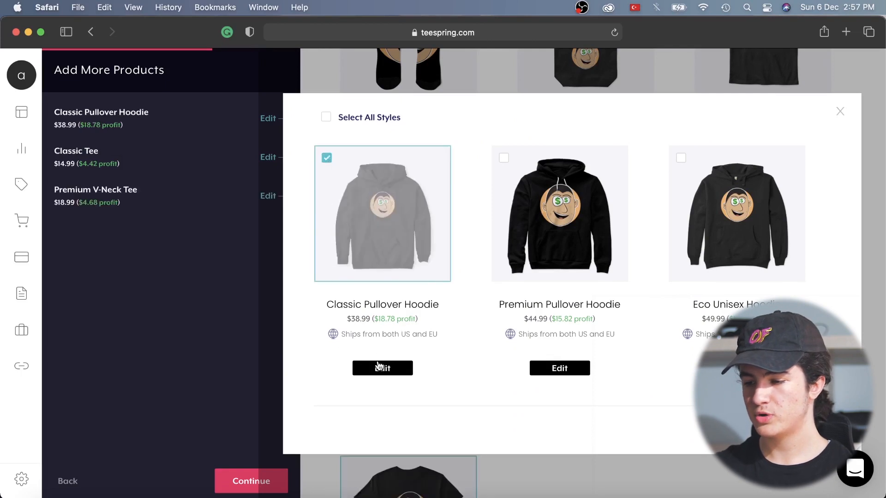
Step: Set the Classic Pullover Hoodie's price for products fulfilled from the US to $24.99
{"action": "left_click", "coordinate": [378, 368]}
{"action": "scroll", "coordinate": [184, 309], "scroll_direction": "down", "scroll_amount": 4}
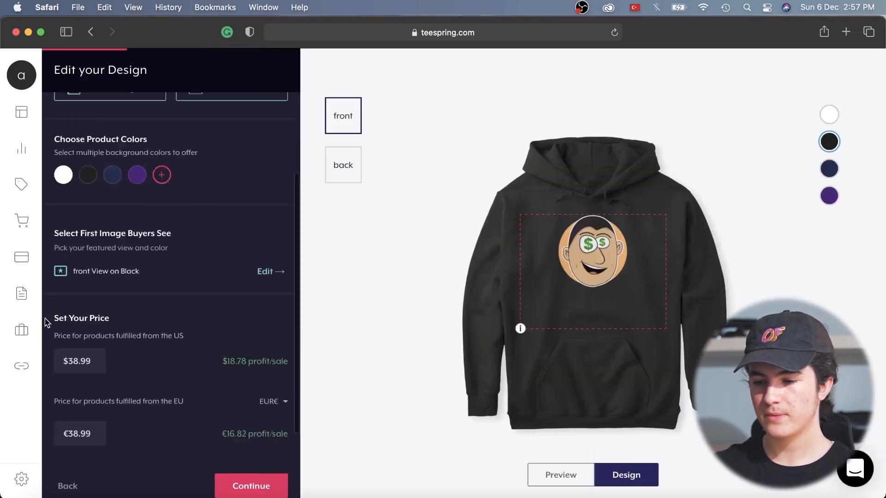
{"action": "left_click", "coordinate": [76, 327]}
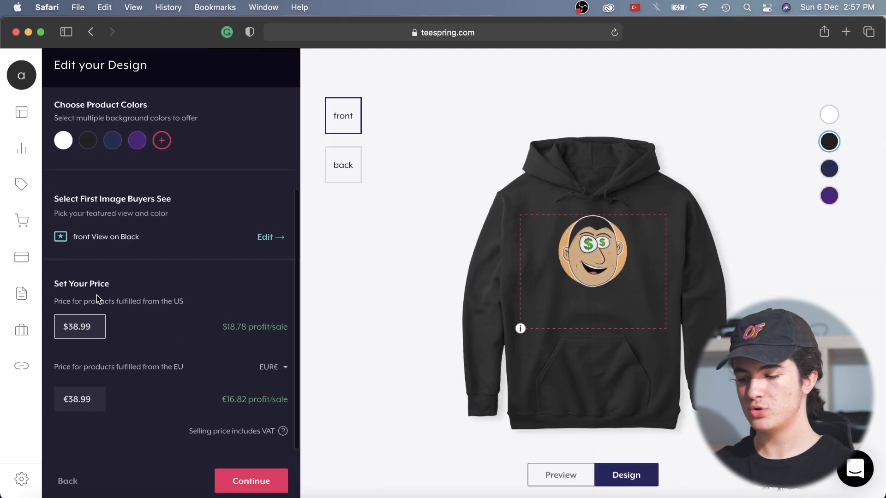
{"action": "key", "text": "BackSpace"}
{"action": "type", "text": "2"}
{"action": "key", "text": "Right"}
{"action": "key", "text": "BackSpace"}
{"action": "type", "text": "4"}
Step: Set the Classic Pullover Hoodie's EU price to €25.99 and save the product
{"action": "left_click", "coordinate": [70, 390]}
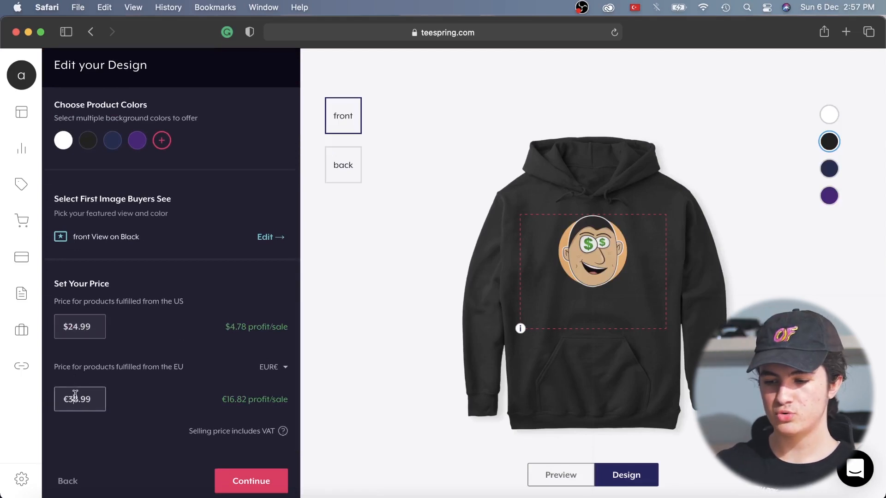
{"action": "key", "text": "BackSpace"}
{"action": "type", "text": "2"}
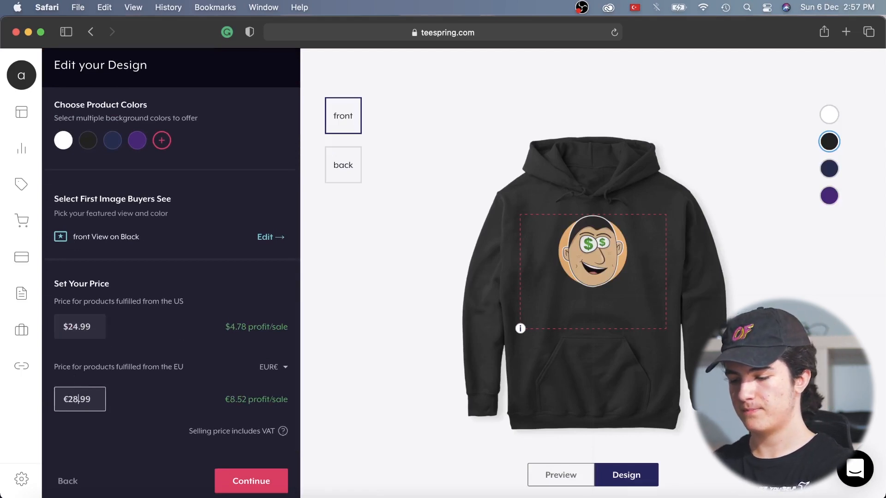
{"action": "key", "text": "Right"}
{"action": "key", "text": "BackSpace"}
{"action": "type", "text": "5"}
{"action": "left_click", "coordinate": [249, 481]}
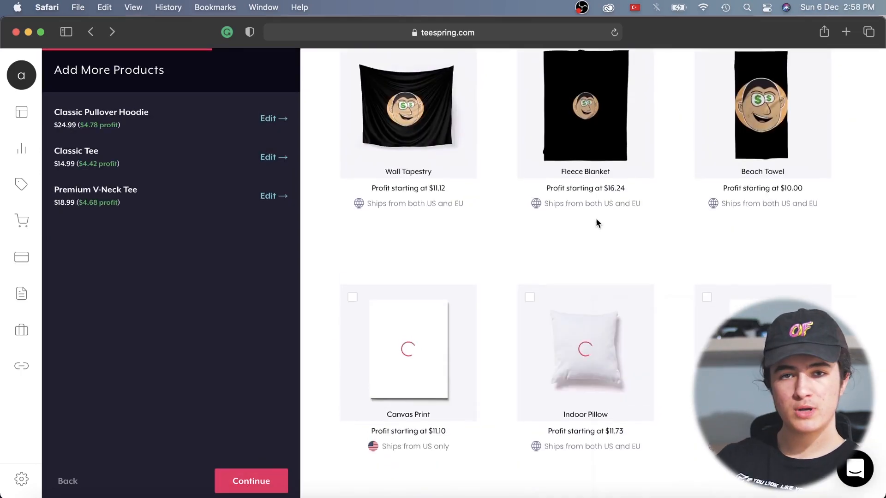
Step: Continue with the three selected products to the listing creation and title the new listing "Para GÖZ Hoodie"
{"action": "scroll", "coordinate": [596, 223], "scroll_direction": "up", "scroll_amount": 4}
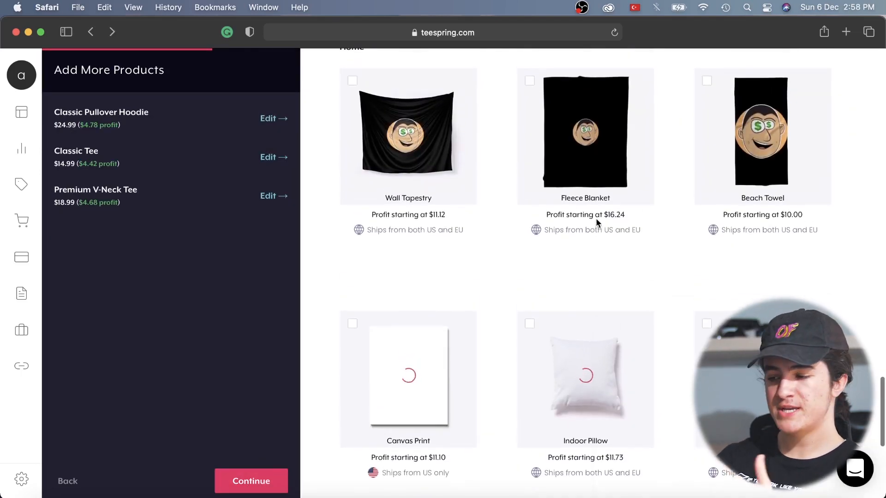
{"action": "scroll", "coordinate": [596, 223], "scroll_direction": "up", "scroll_amount": 10}
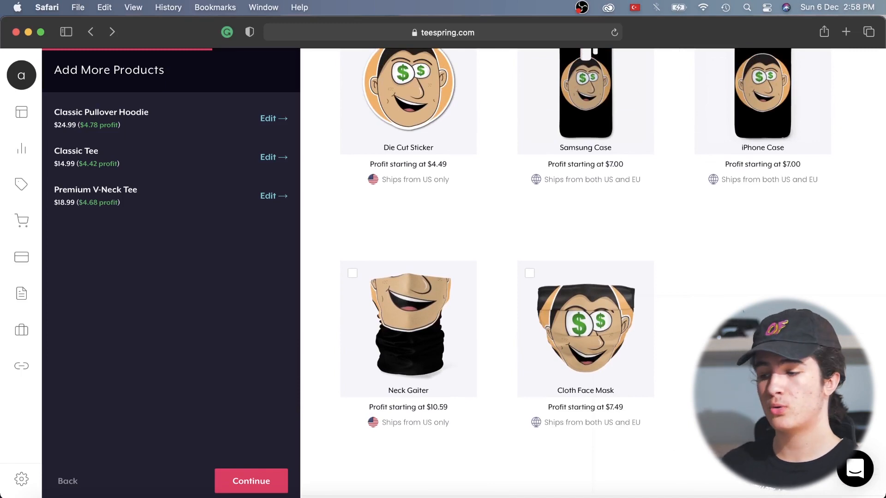
{"action": "scroll", "coordinate": [593, 272], "scroll_direction": "up", "scroll_amount": 6}
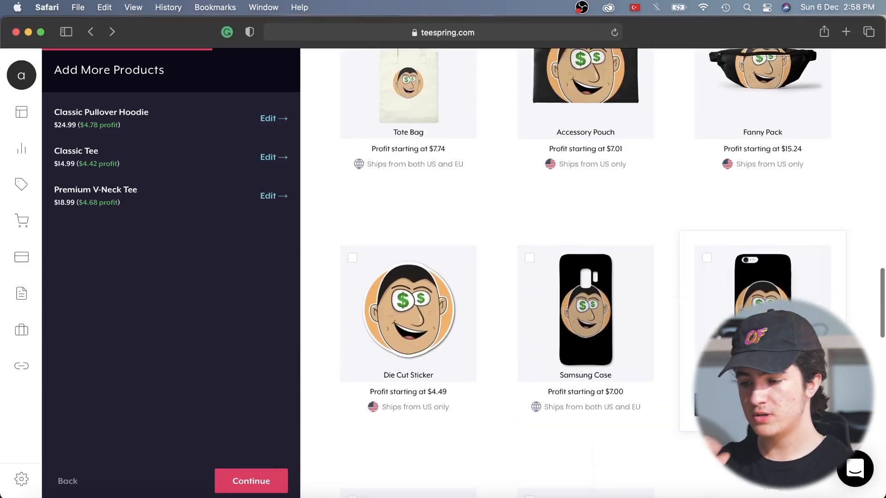
{"action": "scroll", "coordinate": [604, 320], "scroll_direction": "up", "scroll_amount": 2}
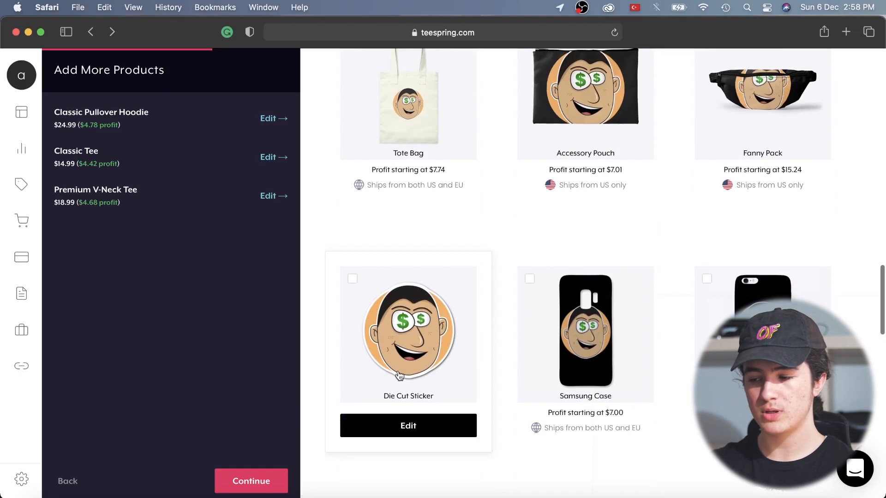
{"action": "mouse_move", "coordinate": [523, 199]}
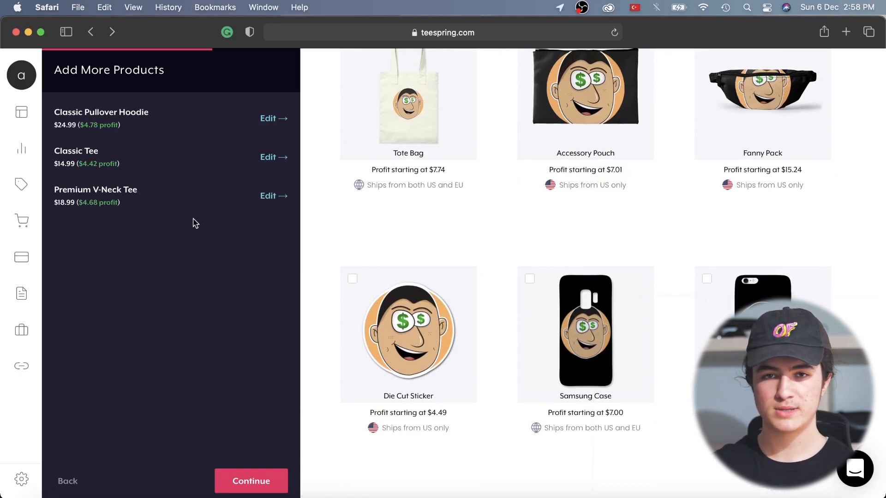
{"action": "left_click", "coordinate": [231, 480]}
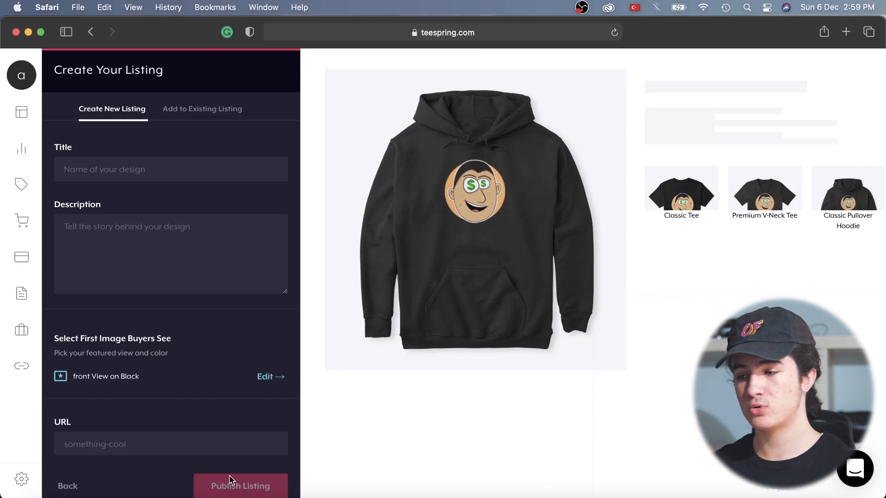
{"action": "left_click", "coordinate": [205, 175]}
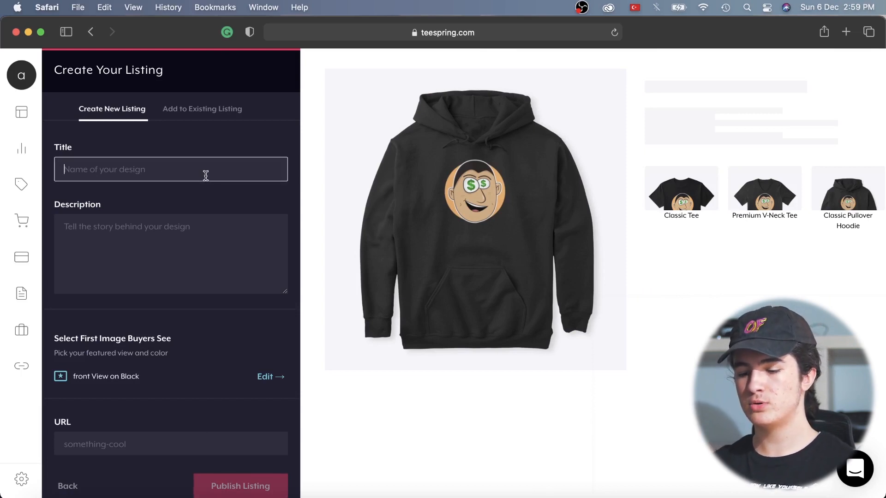
{"action": "type", "text": "Para GÖZ Hoodie"}
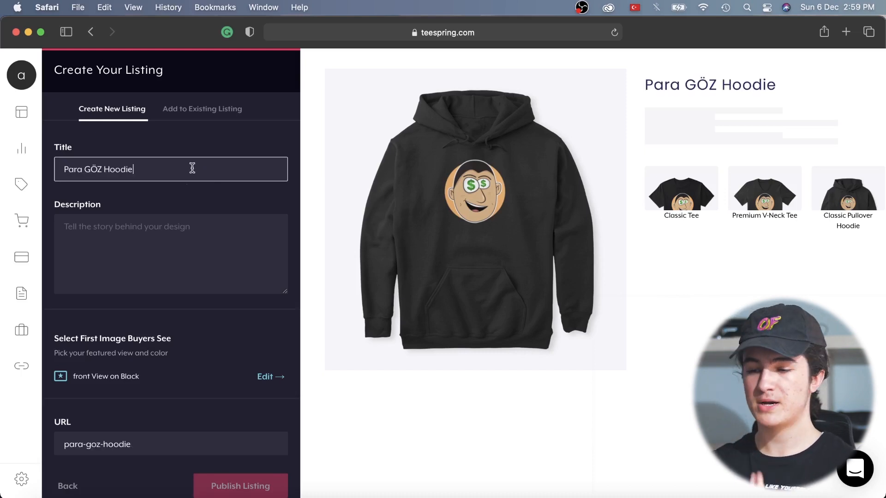
Step: Change the first image buyers see to the hoodie's front view on Purple
{"action": "left_click", "coordinate": [167, 238]}
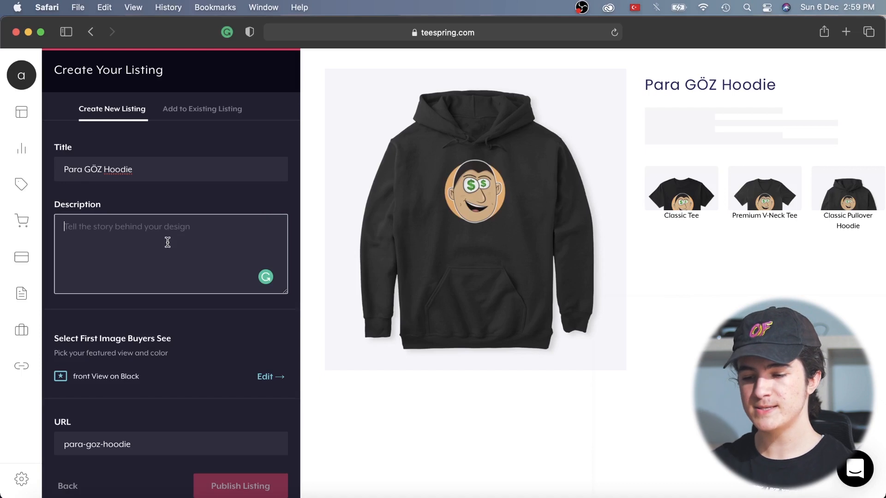
{"action": "scroll", "coordinate": [159, 323], "scroll_direction": "down", "scroll_amount": 4}
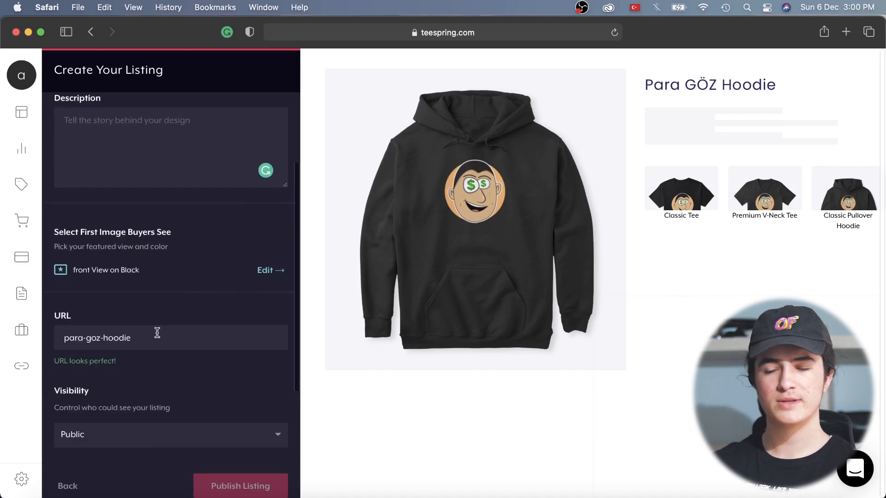
{"action": "left_click", "coordinate": [274, 272]}
{"action": "left_click", "coordinate": [214, 259]}
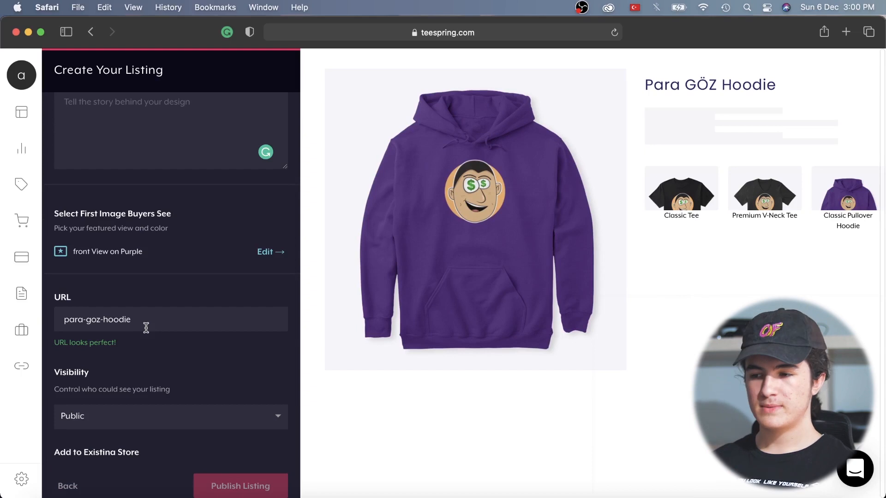
Step: Examine the listing's visibility options and the choices for adding it to an existing store
{"action": "left_click", "coordinate": [479, 37]}
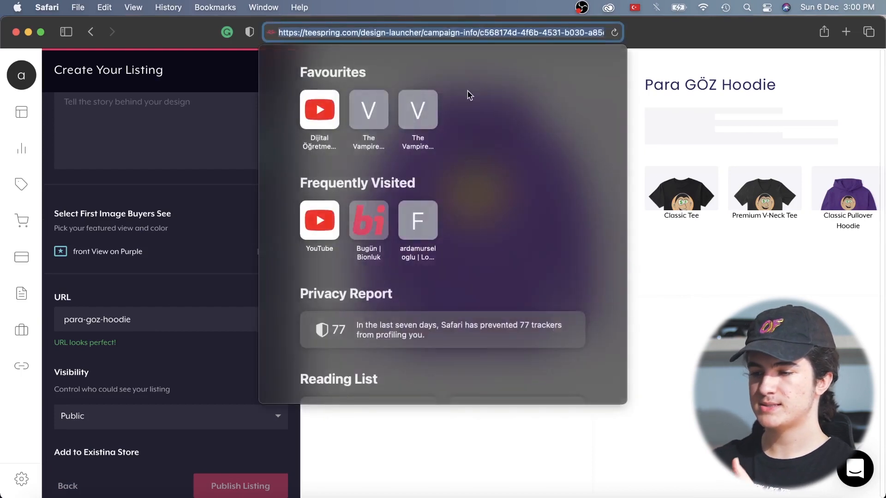
{"action": "left_click", "coordinate": [557, 432]}
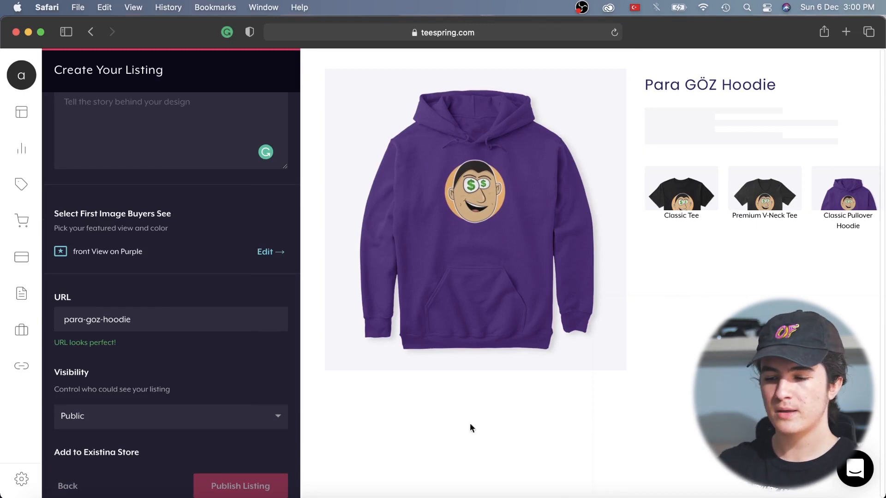
{"action": "scroll", "coordinate": [227, 350], "scroll_direction": "down", "scroll_amount": 3}
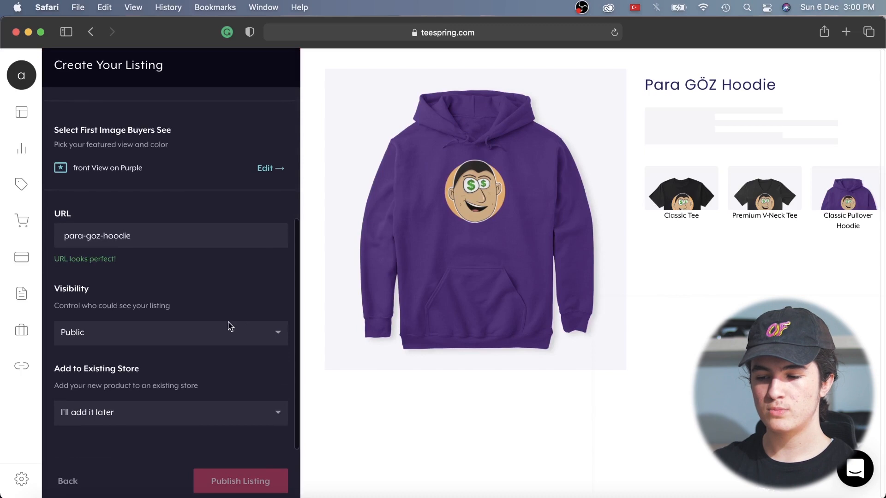
{"action": "left_click", "coordinate": [215, 339]}
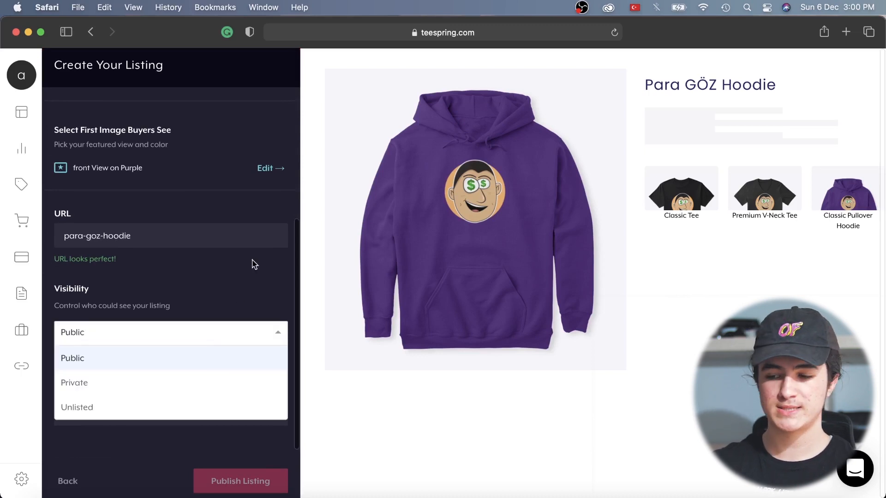
{"action": "left_click", "coordinate": [254, 266]}
{"action": "left_click", "coordinate": [204, 338]}
{"action": "left_click", "coordinate": [241, 270]}
{"action": "left_click", "coordinate": [181, 411]}
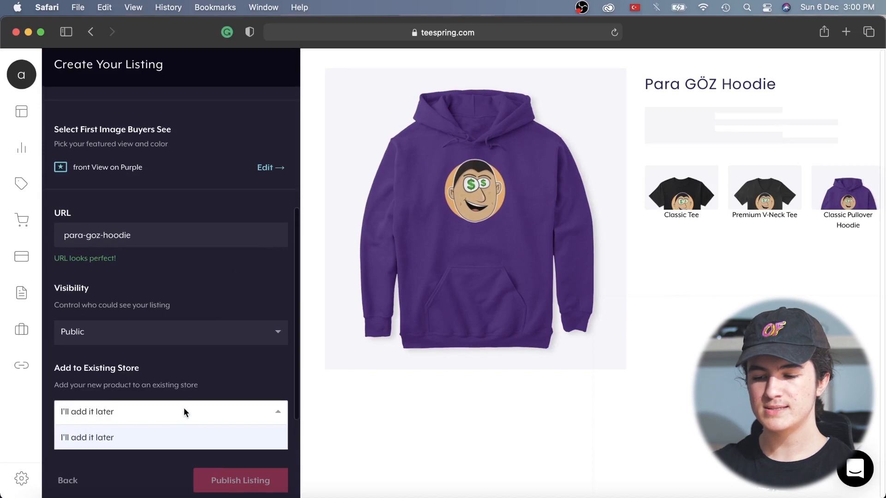
{"action": "scroll", "coordinate": [179, 432], "scroll_direction": "down", "scroll_amount": 2}
{"action": "left_click", "coordinate": [187, 392]}
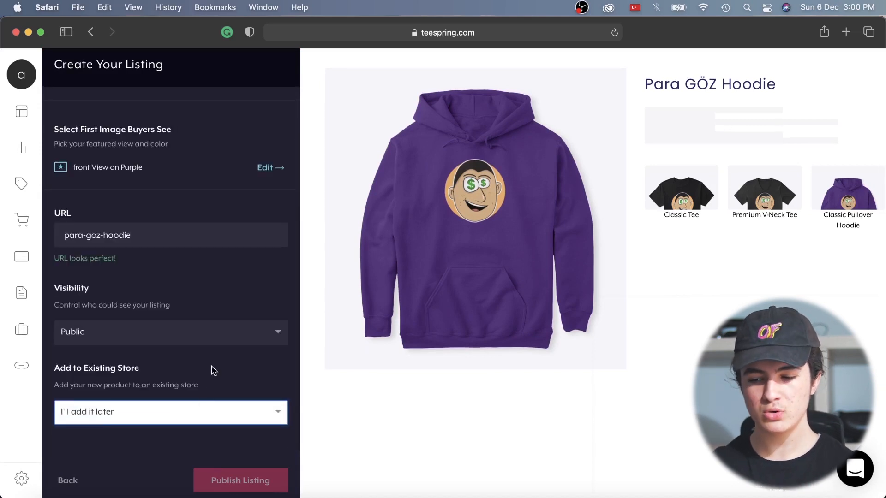
Step: Enter "Para GÖZ Hoodie" as the listing's description
{"action": "scroll", "coordinate": [180, 394], "scroll_direction": "up", "scroll_amount": 10}
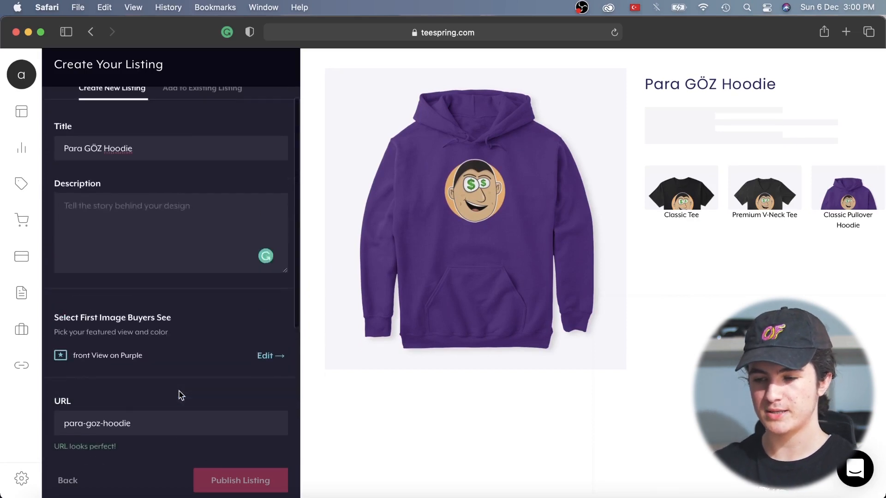
{"action": "left_click", "coordinate": [173, 247]}
{"action": "type", "text": "Para GÖZ Hoodie"}
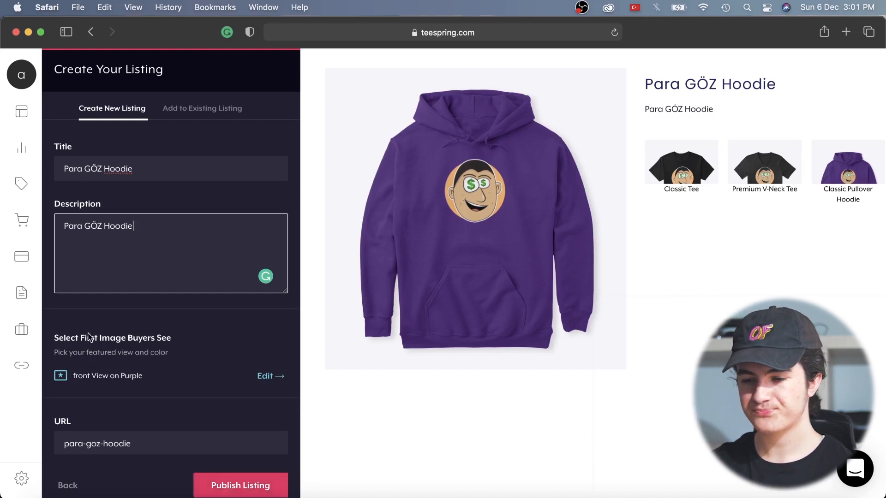
Step: Create a new storefront named "Dijital Öğretmenim" in the Stores section
{"action": "mouse_move", "coordinate": [70, 230]}
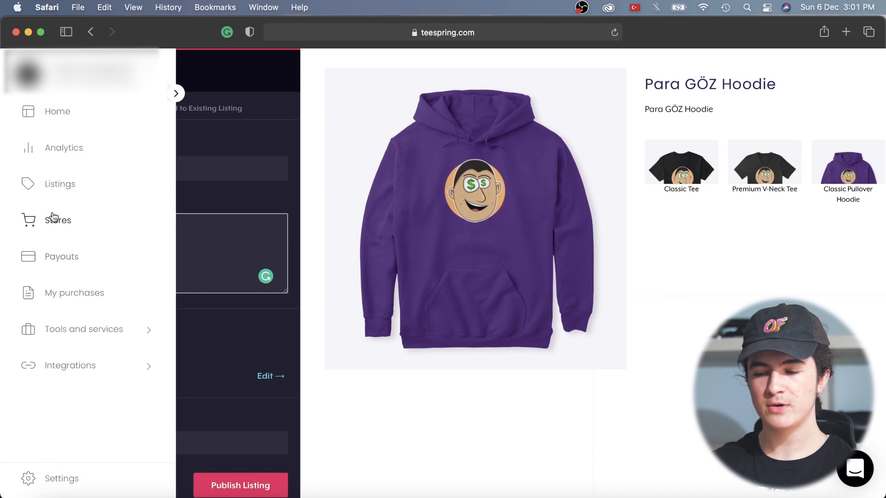
{"action": "left_click", "coordinate": [57, 231]}
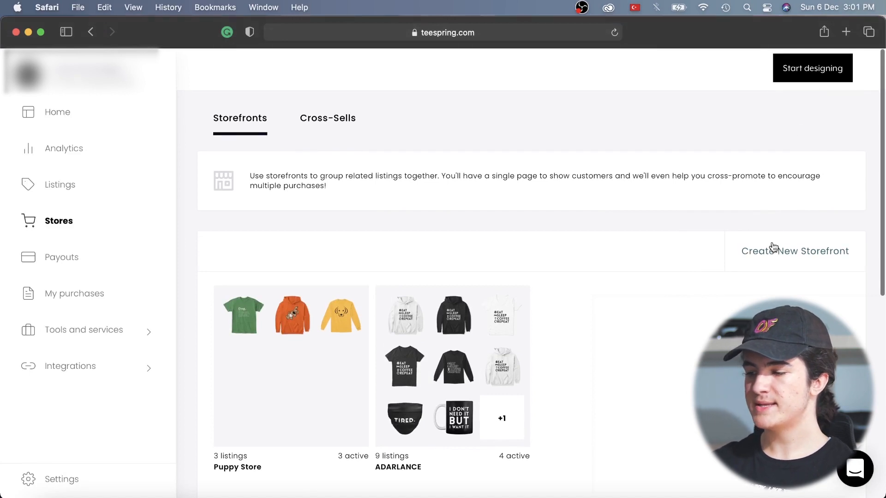
{"action": "left_click", "coordinate": [783, 257]}
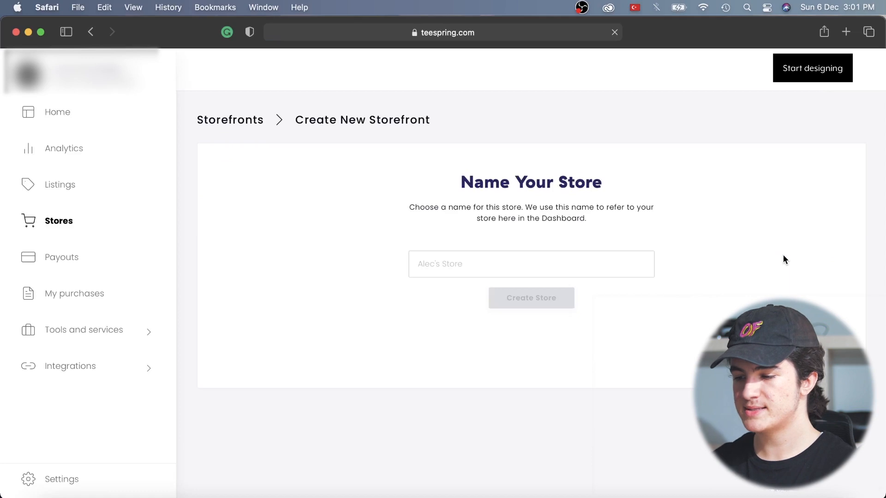
{"action": "left_click", "coordinate": [611, 269]}
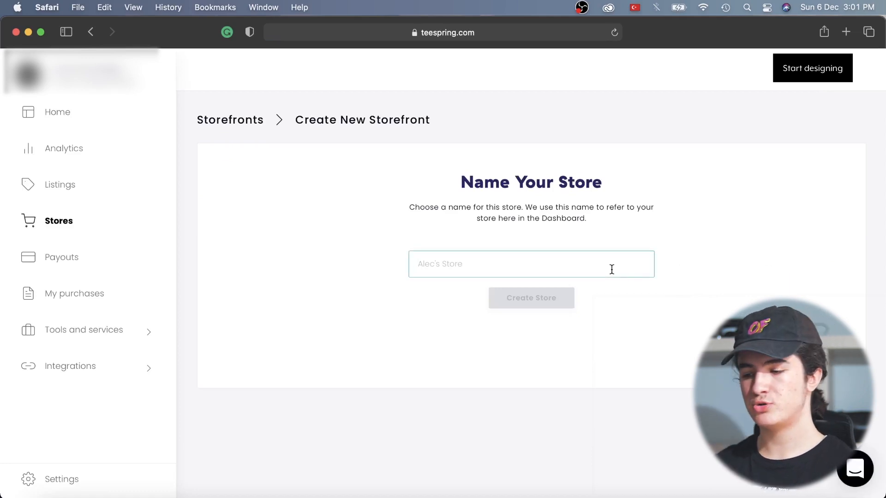
{"action": "type", "text": "Arda Mağ"}
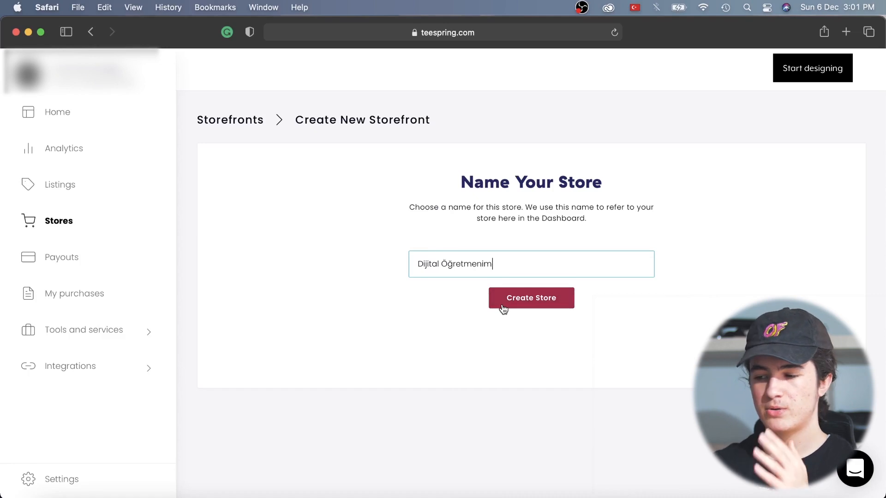
{"action": "left_click", "coordinate": [519, 302]}
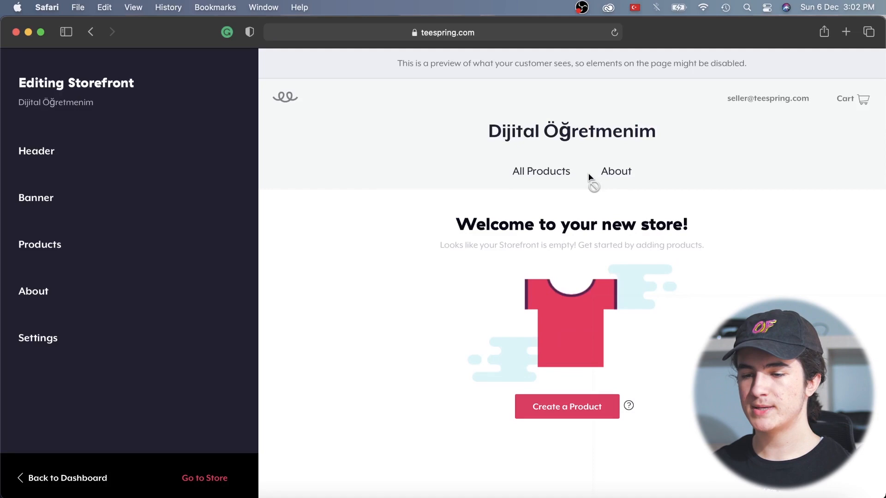
Step: Try a yellow-orange store theme color for the storefront's header, keeping the store title as its identity
{"action": "left_click", "coordinate": [76, 168]}
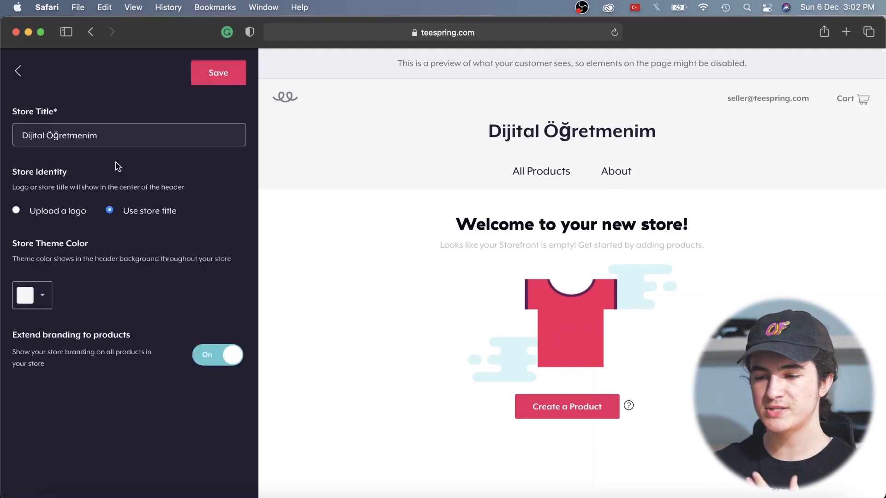
{"action": "left_click_drag", "start_coordinate": [99, 136], "coordinate": [15, 133]}
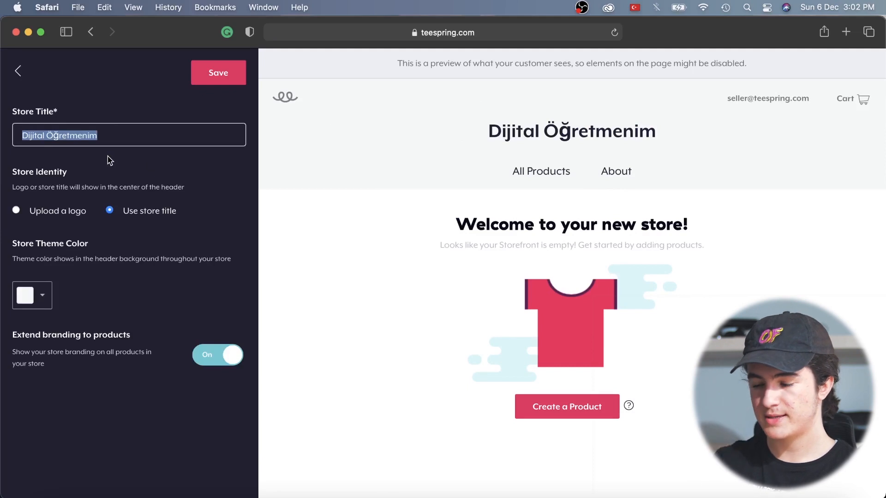
{"action": "left_click", "coordinate": [44, 298]}
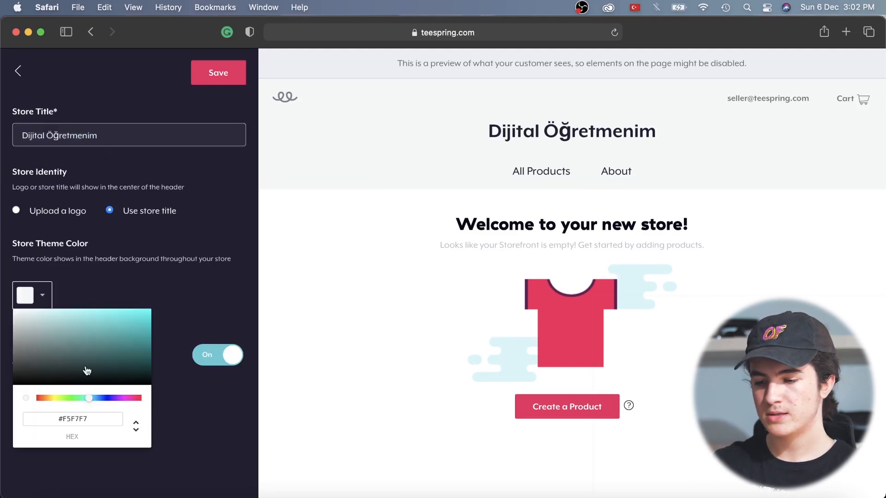
{"action": "left_click", "coordinate": [45, 398]}
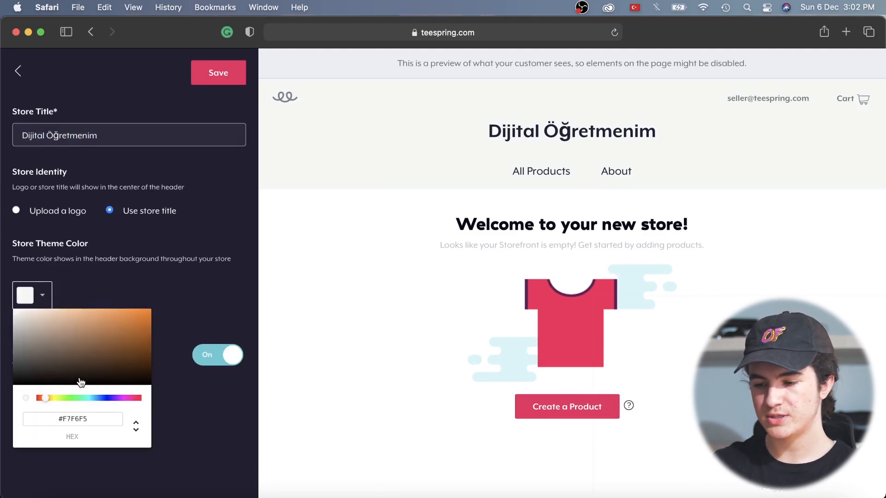
{"action": "left_click", "coordinate": [49, 397]}
{"action": "left_click", "coordinate": [143, 318]}
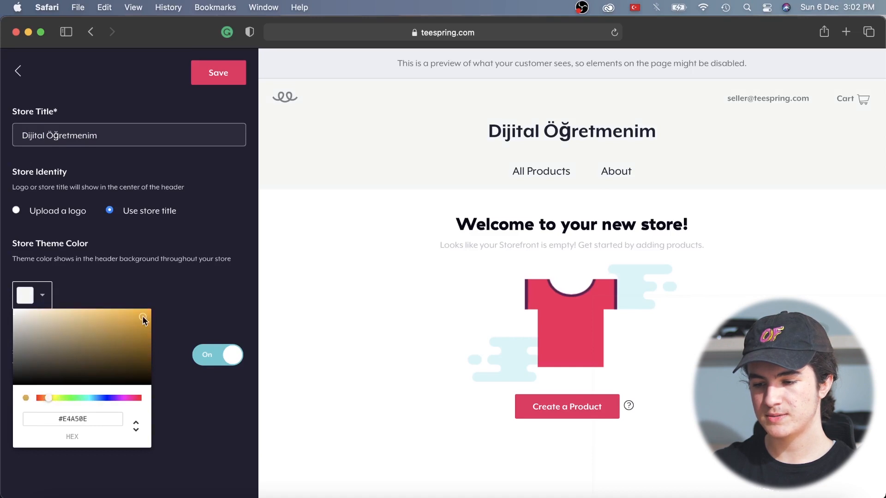
{"action": "left_click", "coordinate": [220, 293]}
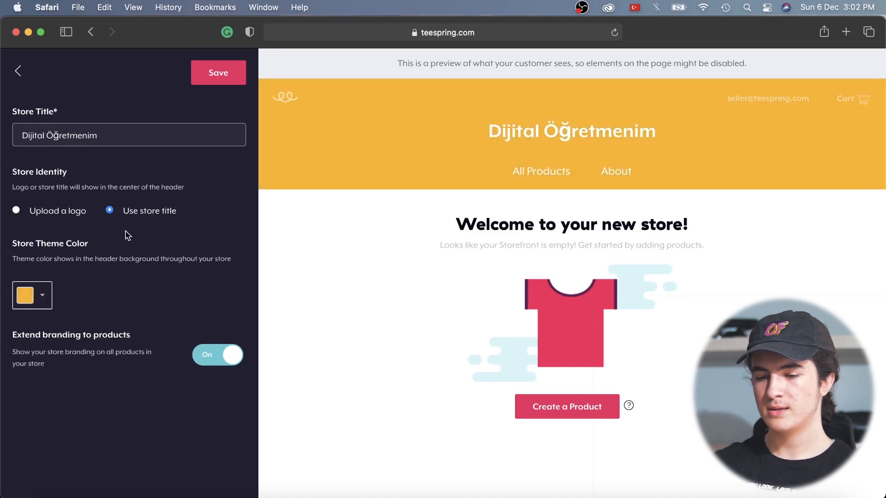
{"action": "left_click", "coordinate": [217, 73]}
Step: Examine the storefront's banner image requirements and preview its About page
{"action": "left_click", "coordinate": [139, 198]}
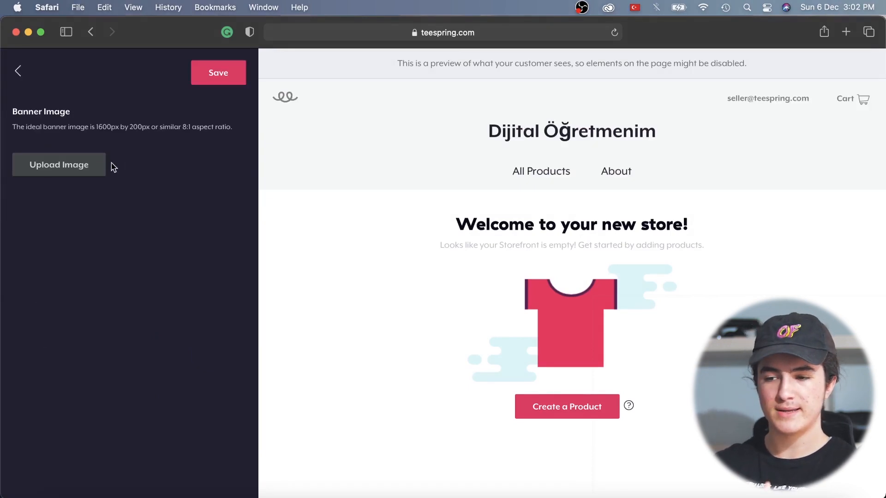
{"action": "left_click", "coordinate": [19, 72]}
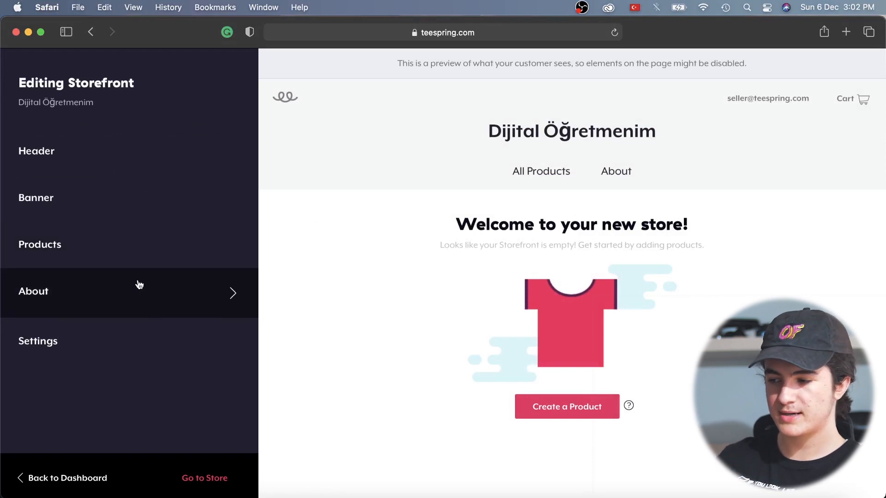
{"action": "left_click", "coordinate": [618, 174]}
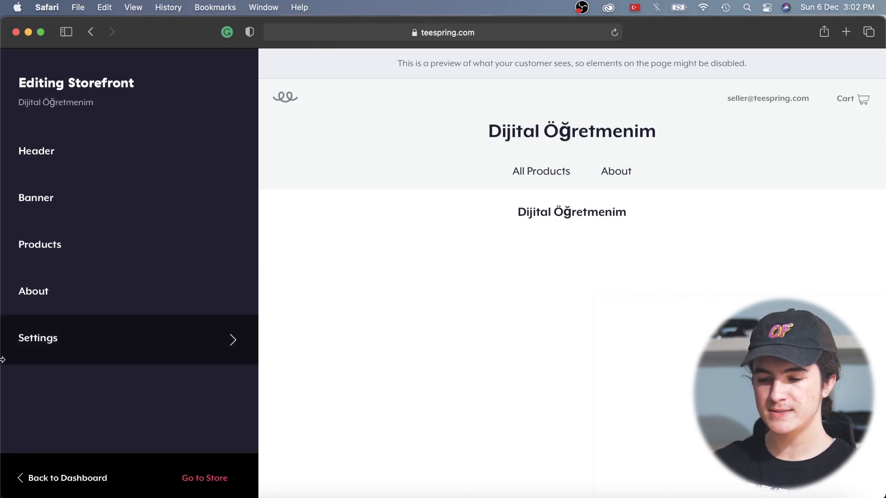
Step: Correct the store's URL permalink to "dijital-ogretmenim" in the storefront settings
{"action": "left_click", "coordinate": [33, 358]}
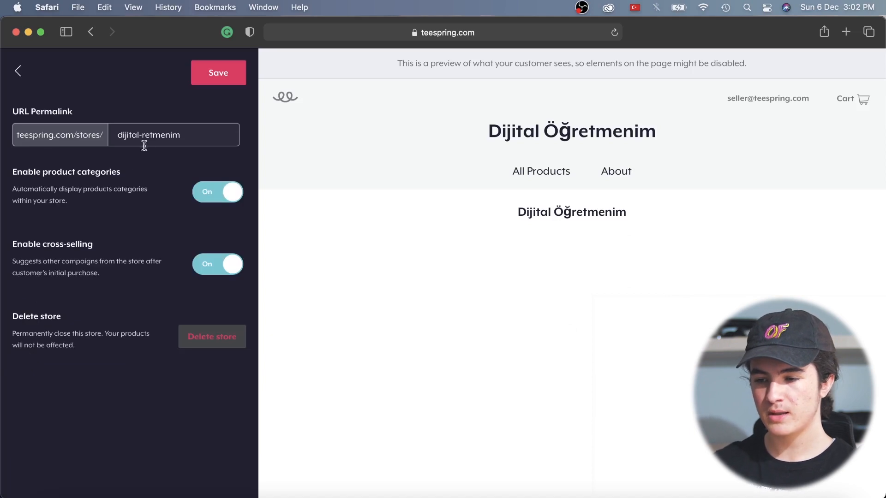
{"action": "left_click", "coordinate": [193, 138]}
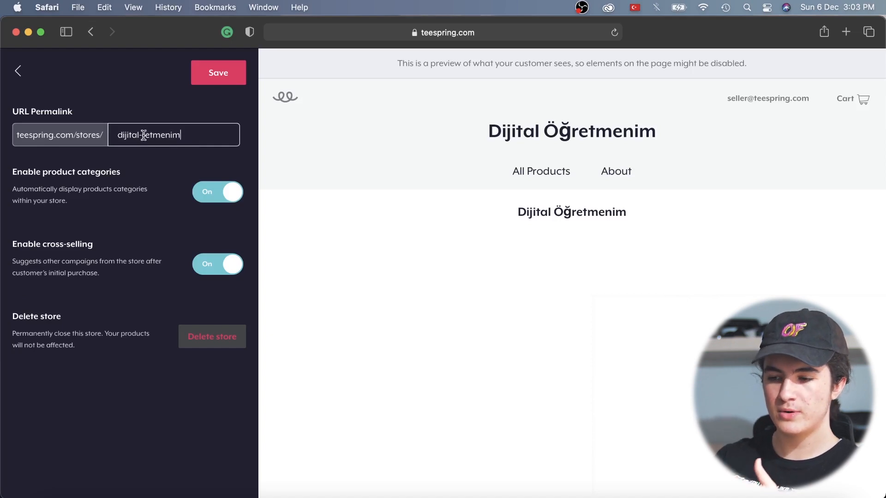
{"action": "type", "text": "og"}
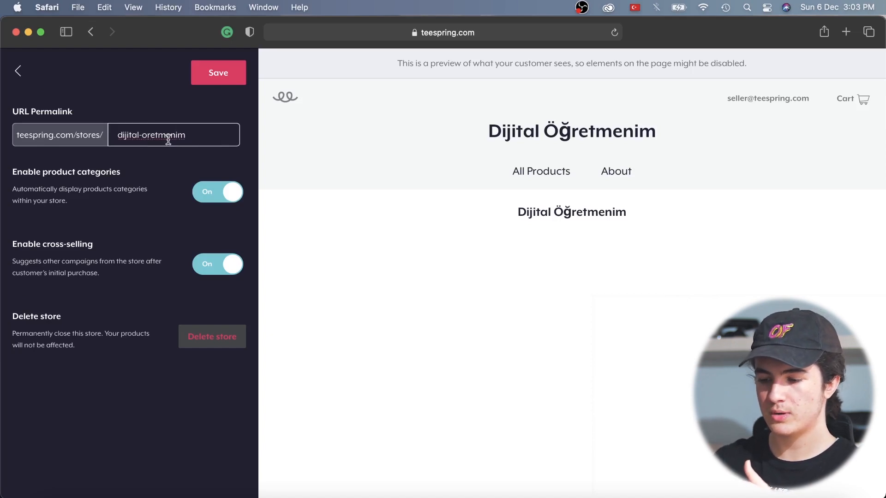